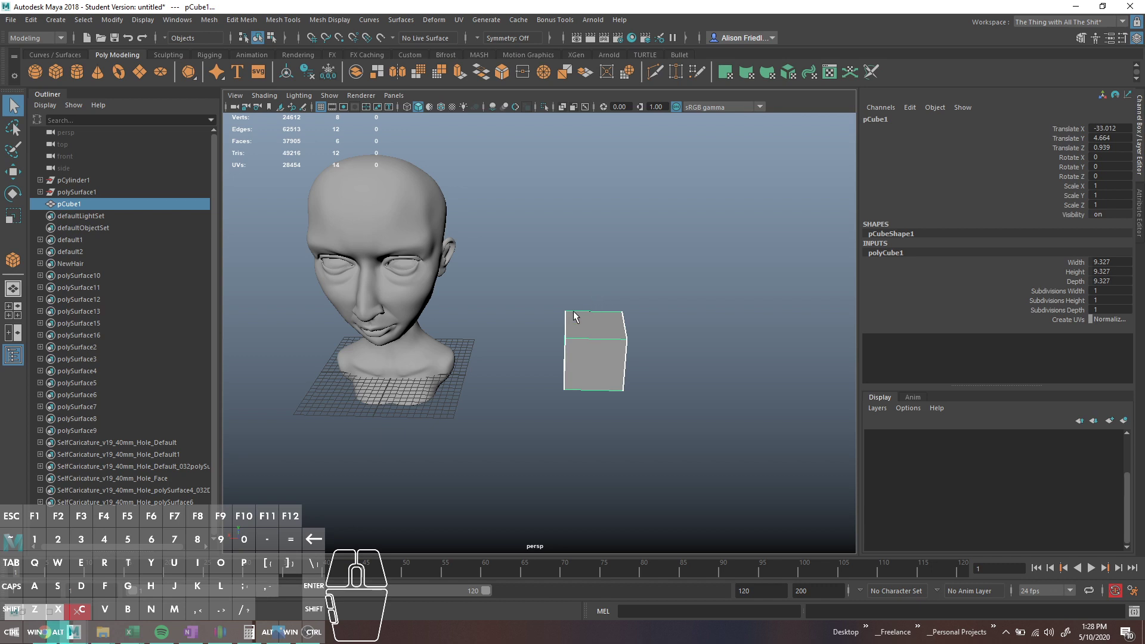
# Delete the cube standing beside the head model.
pyautogui.keyDown('alt'); pyautogui.moveTo(600, 298); pyautogui.dragTo(392, 243); pyautogui.keyUp('alt')
pyautogui.press('w')
pyautogui.press('v')
pyautogui.keyDown('alt'); pyautogui.moveTo(391, 244); pyautogui.dragTo(488, 270); pyautogui.keyUp('alt')
pyautogui.press('Delete')
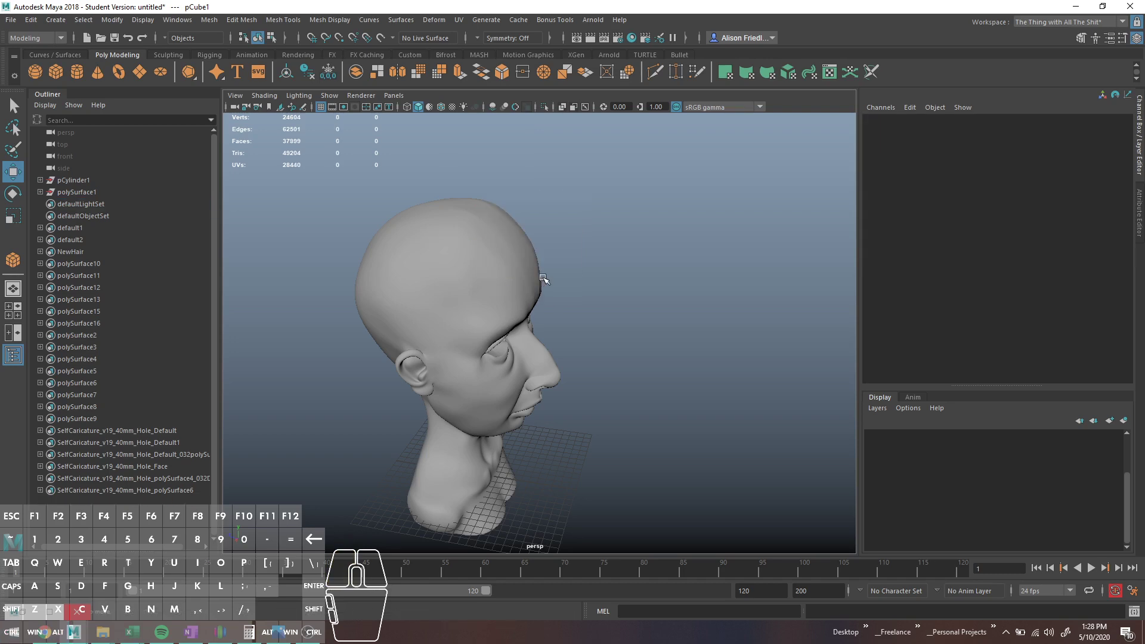
# Create a polygon cone beside the head, about 9.4 in radius and 13.3 in height.
pyautogui.click(97, 73)
pyautogui.keyDown('shift'); pyautogui.moveTo(662, 409); pyautogui.dragTo(711, 440); pyautogui.keyUp('shift')
pyautogui.press('r')
pyautogui.moveTo(677, 265); pyautogui.dragTo(681, 316)
pyautogui.press('r')
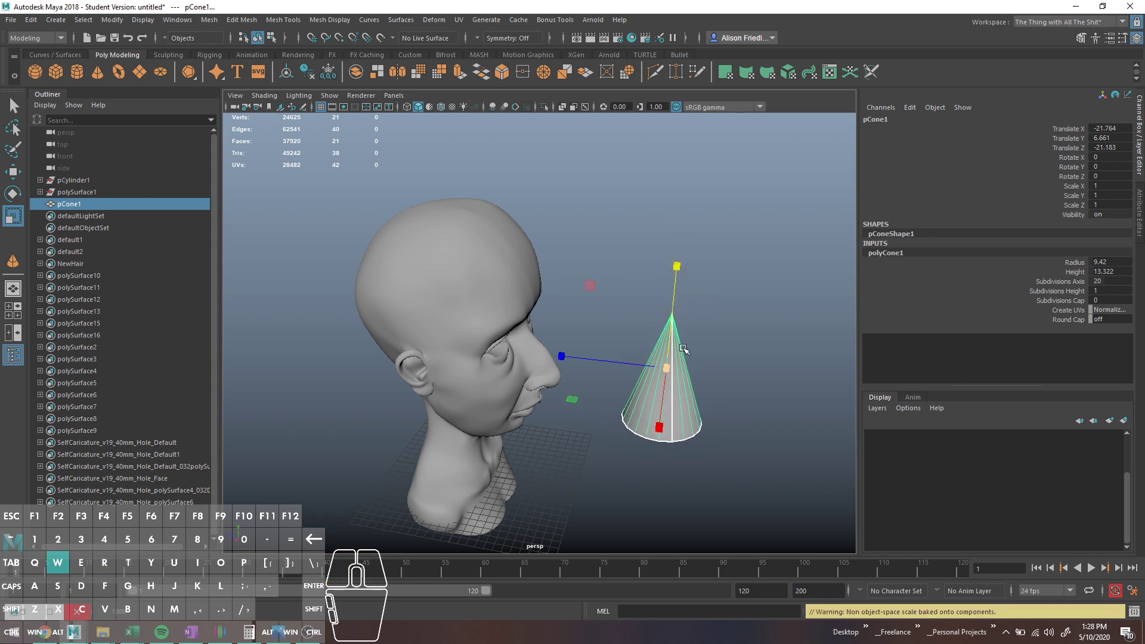
# Snap the cone's pivot point to its base.
pyautogui.press('w')
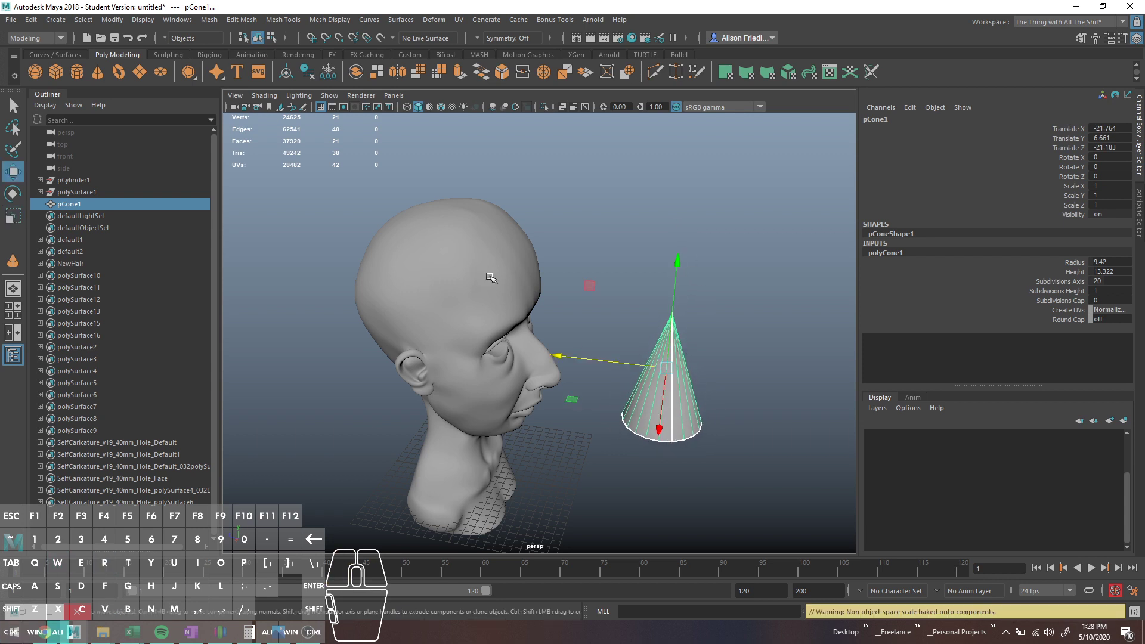
pyautogui.keyDown('alt'); pyautogui.moveTo(490, 277); pyautogui.dragTo(441, 250); pyautogui.keyUp('alt')
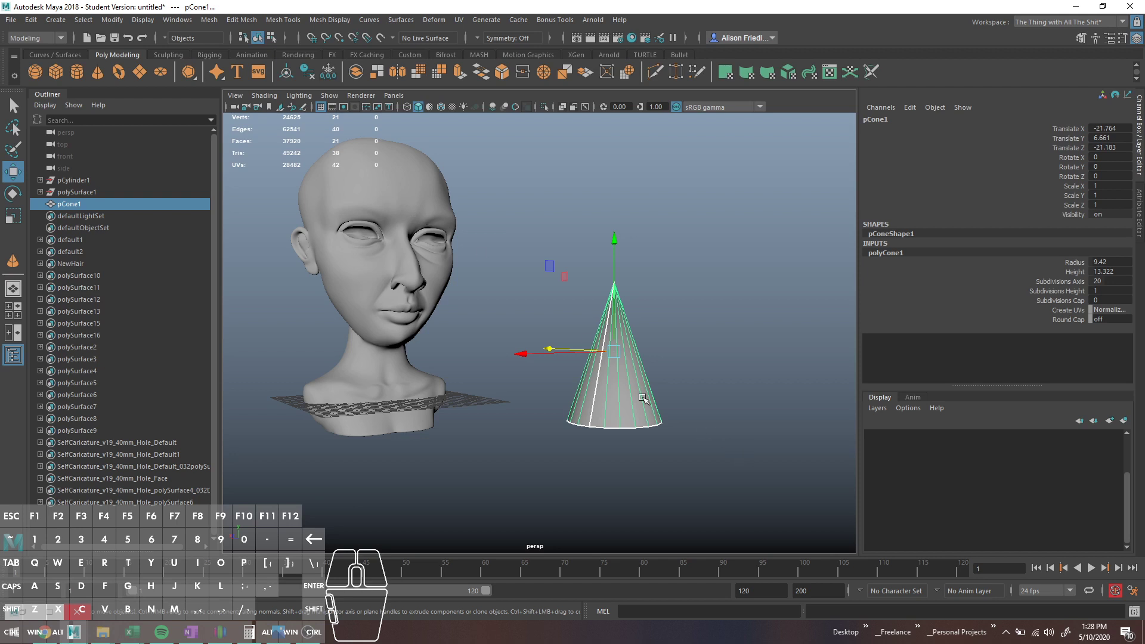
pyautogui.keyDown('alt'); pyautogui.moveTo(643, 398); pyautogui.dragTo(559, 222); pyautogui.keyUp('alt')
pyautogui.press('d')
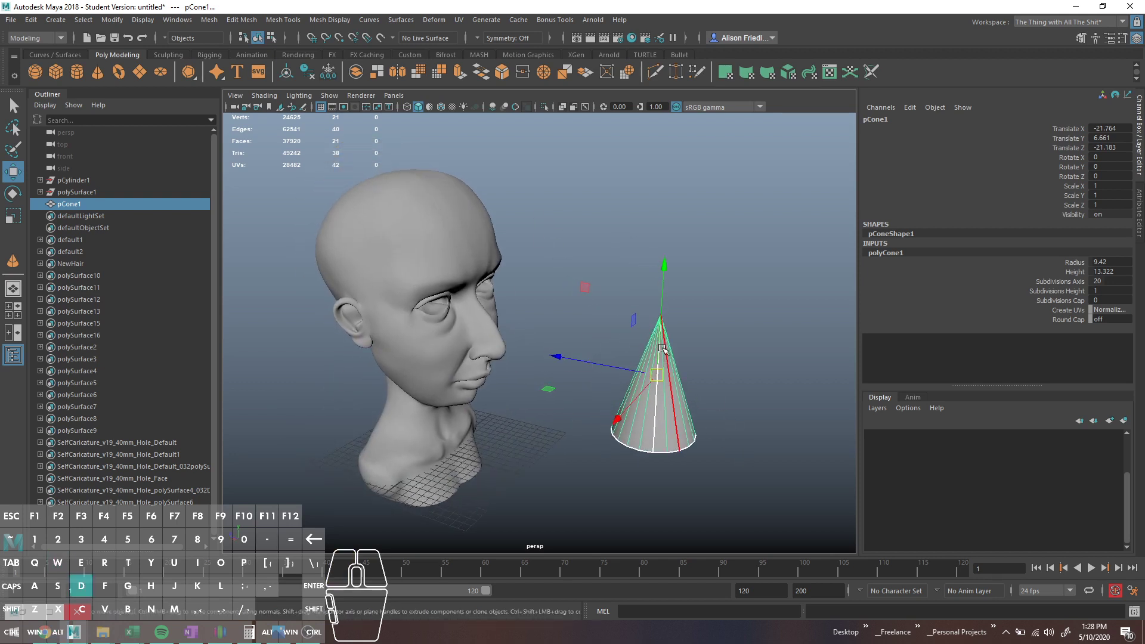
pyautogui.press('v')
pyautogui.moveTo(662, 307); pyautogui.dragTo(699, 251)
# Place the cone on the forehead pointing outward, rotated about -65.6 in X and scaled uniformly to about 0.705.
pyautogui.press('e')
pyautogui.moveTo(699, 252)
pyautogui.keyDown('alt'); pyautogui.mouseDown()
pyautogui.moveTo(694, 235)
pyautogui.moveTo(682, 238)
pyautogui.mouseUp(); pyautogui.keyUp('alt')
pyautogui.press('w')
pyautogui.moveTo(616, 162); pyautogui.dragTo(377, 224)
pyautogui.press('r')
pyautogui.press('w')
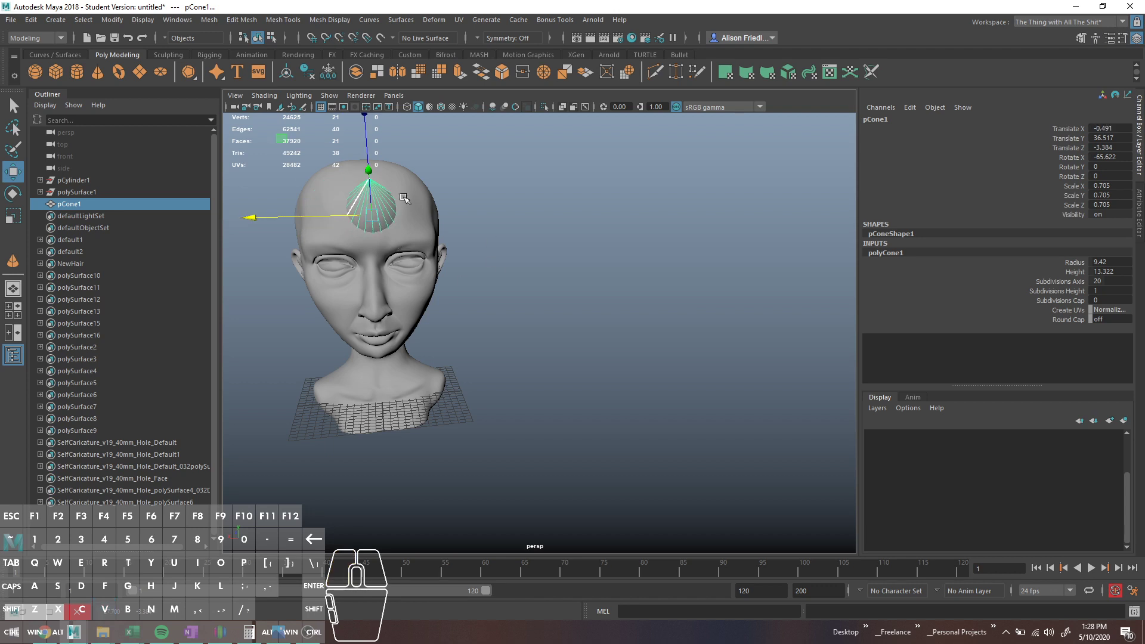
# Duplicate the forehead cone and set the copy's Translate X, Y, Z and Rotate X to 0.
pyautogui.keyDown('alt'); pyautogui.moveTo(390, 219); pyautogui.dragTo(562, 270); pyautogui.keyUp('alt')
pyautogui.keyDown('alt'); pyautogui.moveTo(562, 270); pyautogui.dragTo(554, 263, button='middle'); pyautogui.keyUp('alt')
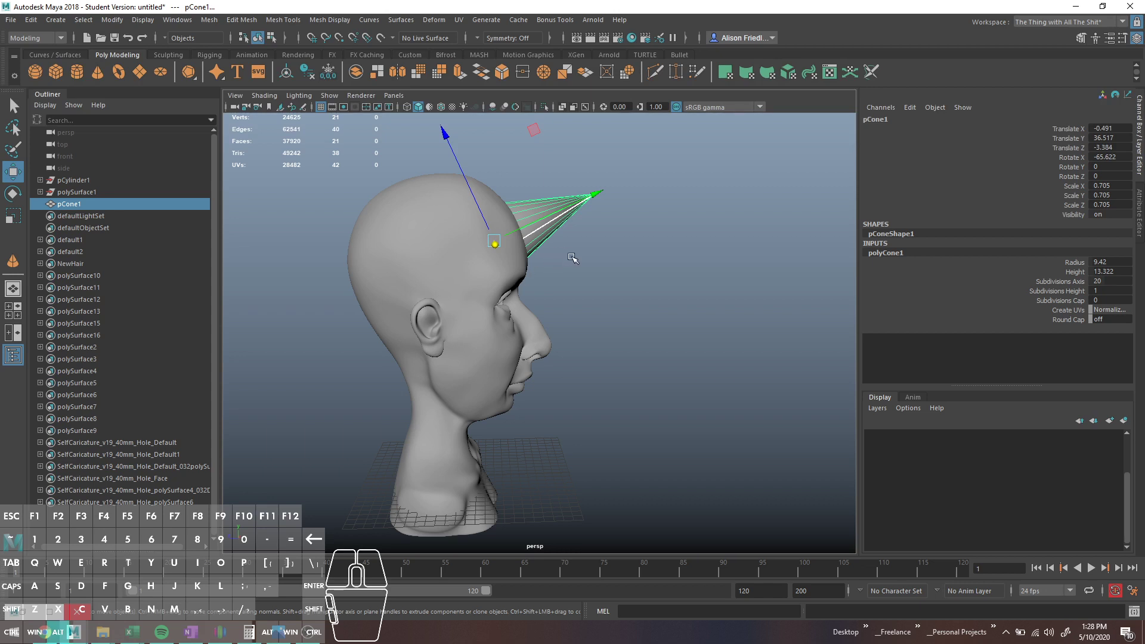
pyautogui.keyDown('alt'); pyautogui.moveTo(572, 258); pyautogui.dragTo(559, 238); pyautogui.keyUp('alt')
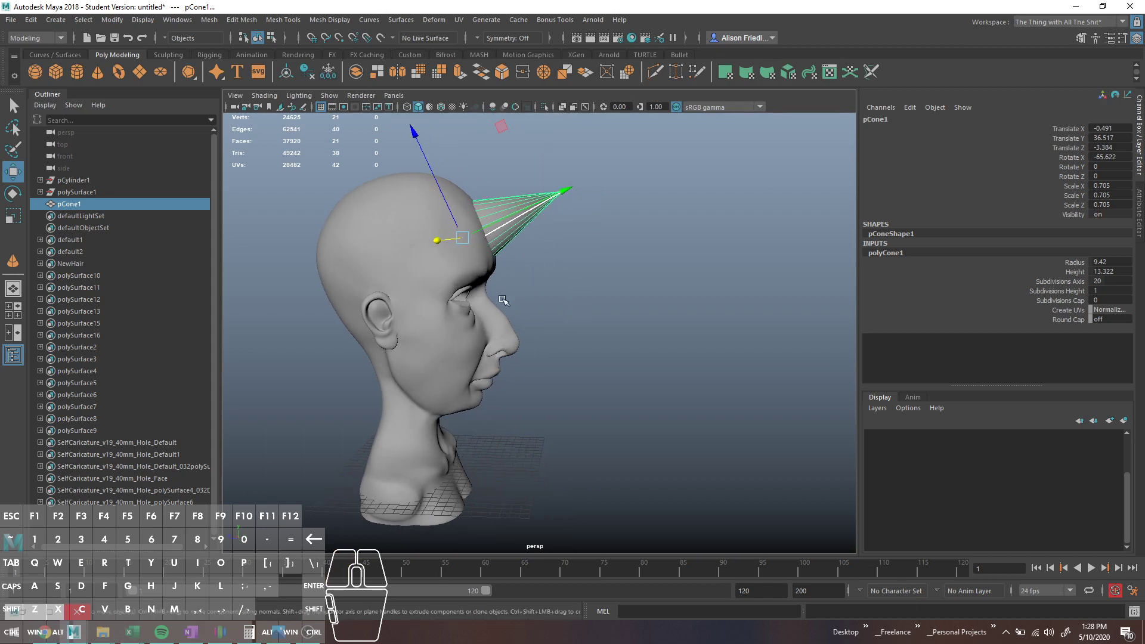
pyautogui.press('q')
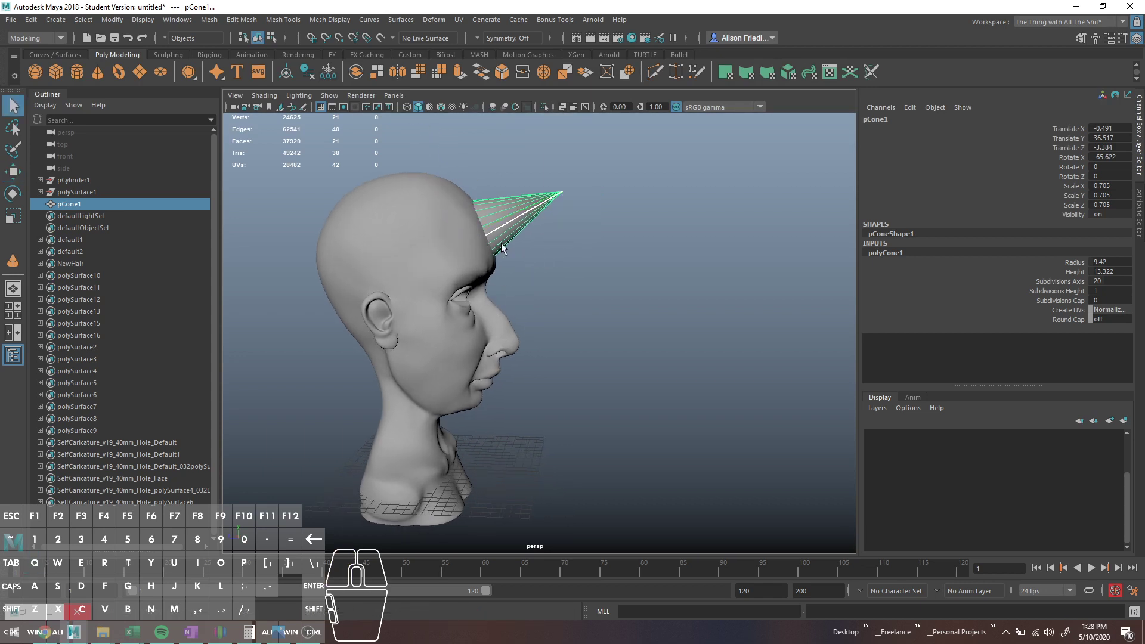
pyautogui.hotkey('ctrl', 'd')
pyautogui.moveTo(1109, 158); pyautogui.dragTo(1111, 130)
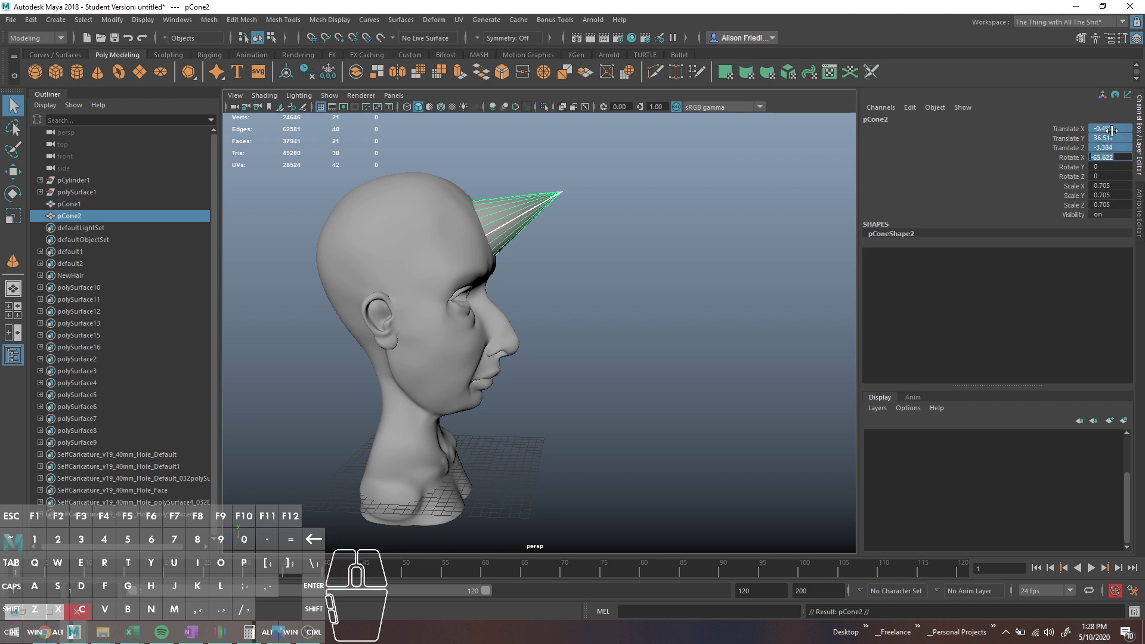
pyautogui.write('0')
pyautogui.press('Return')
# Move the duplicated cone clear of the bust to about -21.9 in Z and select it with its base in view.
pyautogui.press('w')
pyautogui.moveTo(425, 544); pyautogui.dragTo(575, 434)
pyautogui.press('q')
pyautogui.click(604, 388)
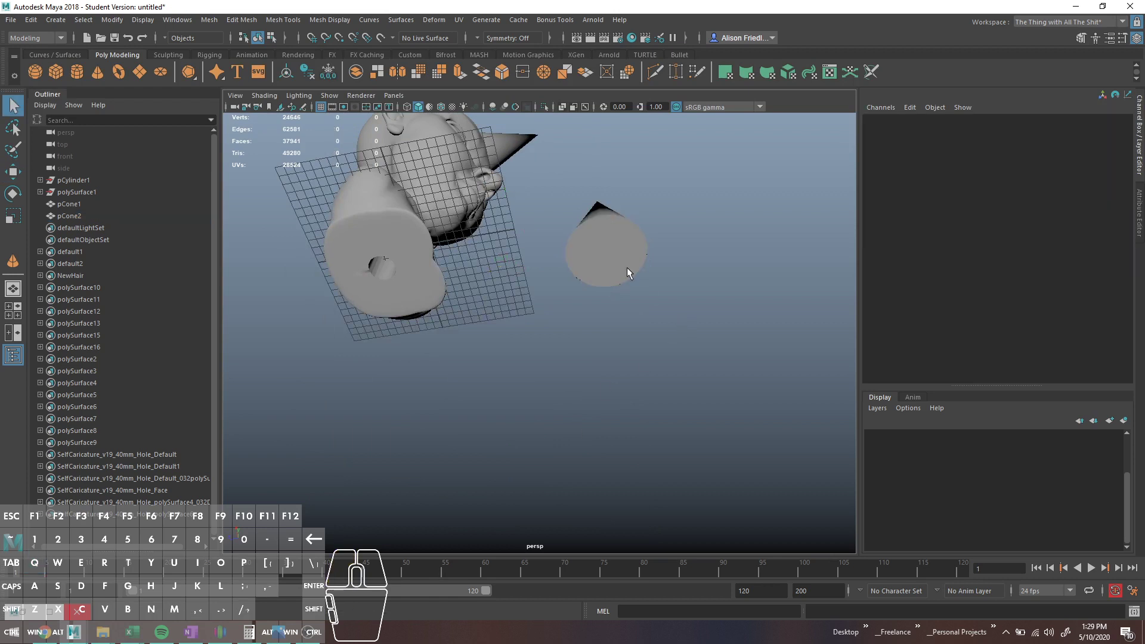
pyautogui.click(620, 260)
pyautogui.moveTo(618, 289); pyautogui.dragTo(648, 199, button='right')
pyautogui.click(609, 265)
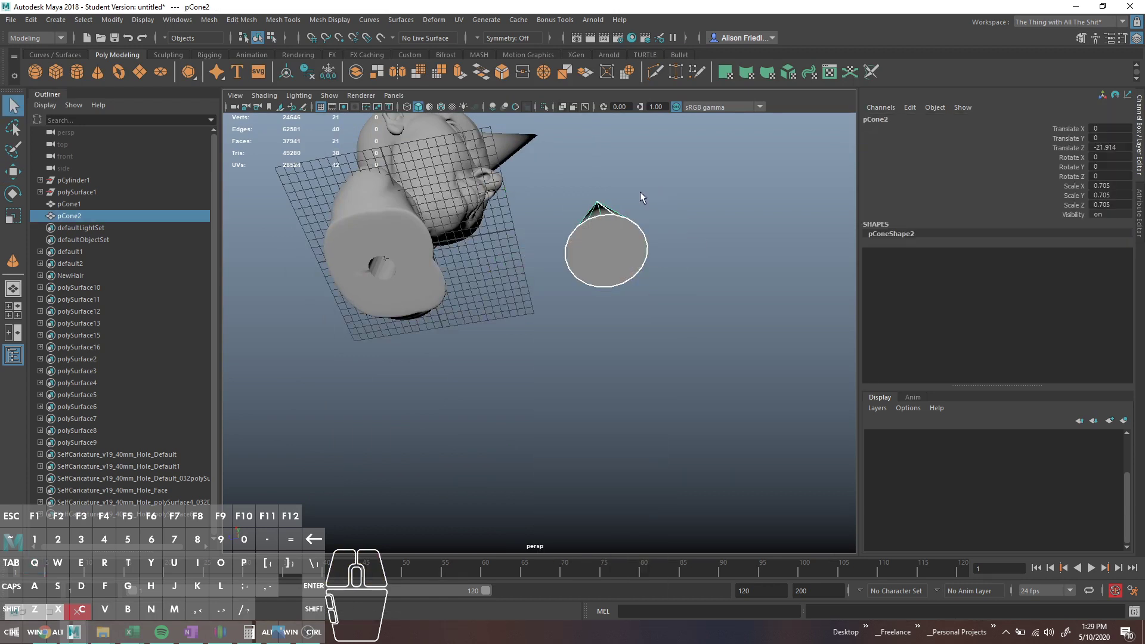
pyautogui.keyDown('alt'); pyautogui.moveTo(639, 191); pyautogui.dragTo(632, 276); pyautogui.keyUp('alt')
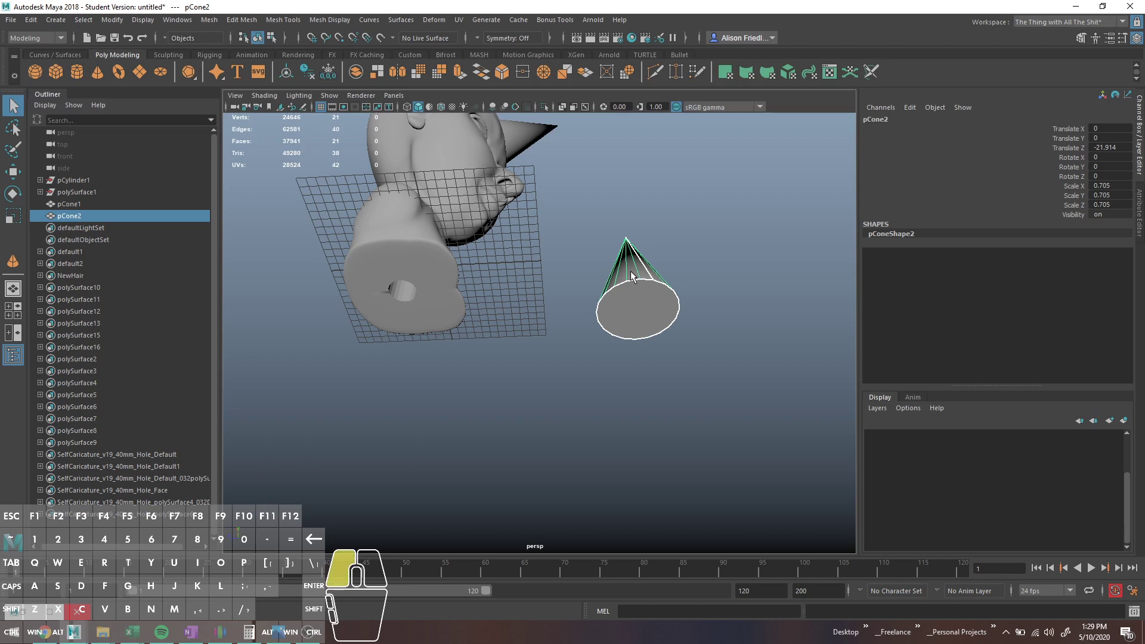
# Attach the duplicated cone's base to the side of the nose with the Snap Together Tool, using Move and rotate object(s) with Snap to polygon face.
pyautogui.click(112, 20)
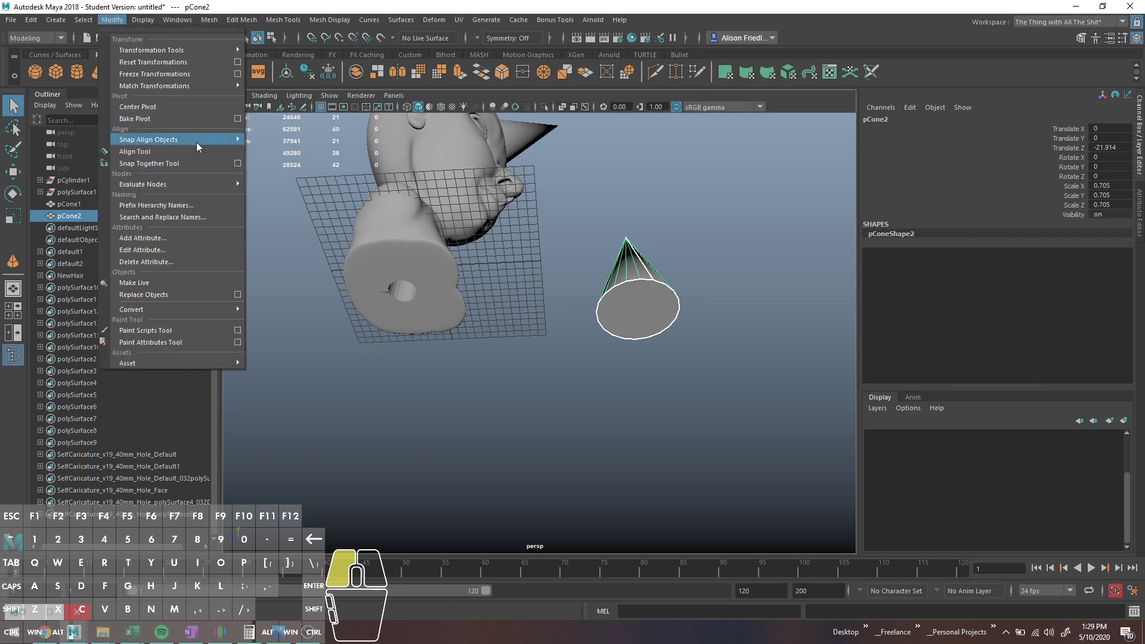
pyautogui.click(237, 163)
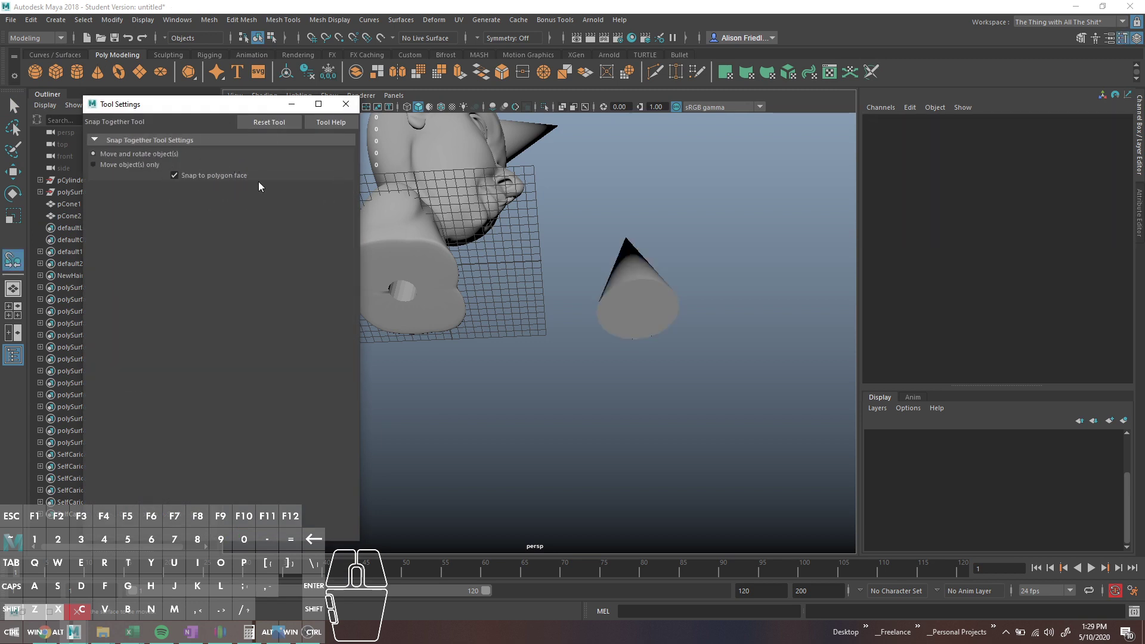
pyautogui.click(639, 316)
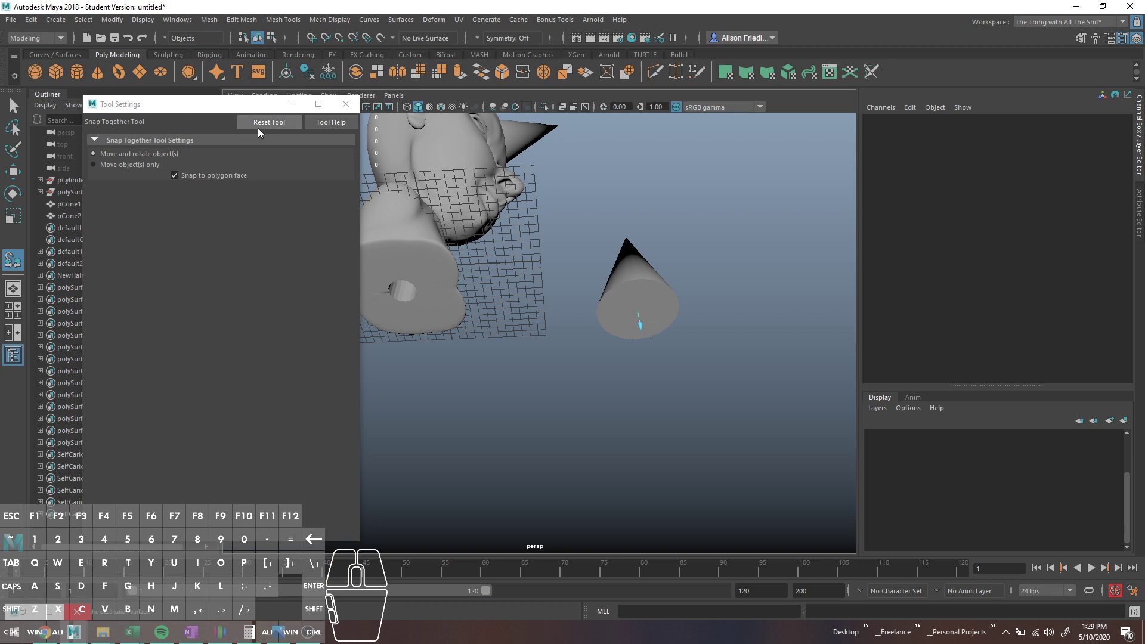
pyautogui.keyDown('alt'); pyautogui.moveTo(467, 164); pyautogui.dragTo(489, 322); pyautogui.keyUp('alt')
pyautogui.scroll(5, 488, 322)
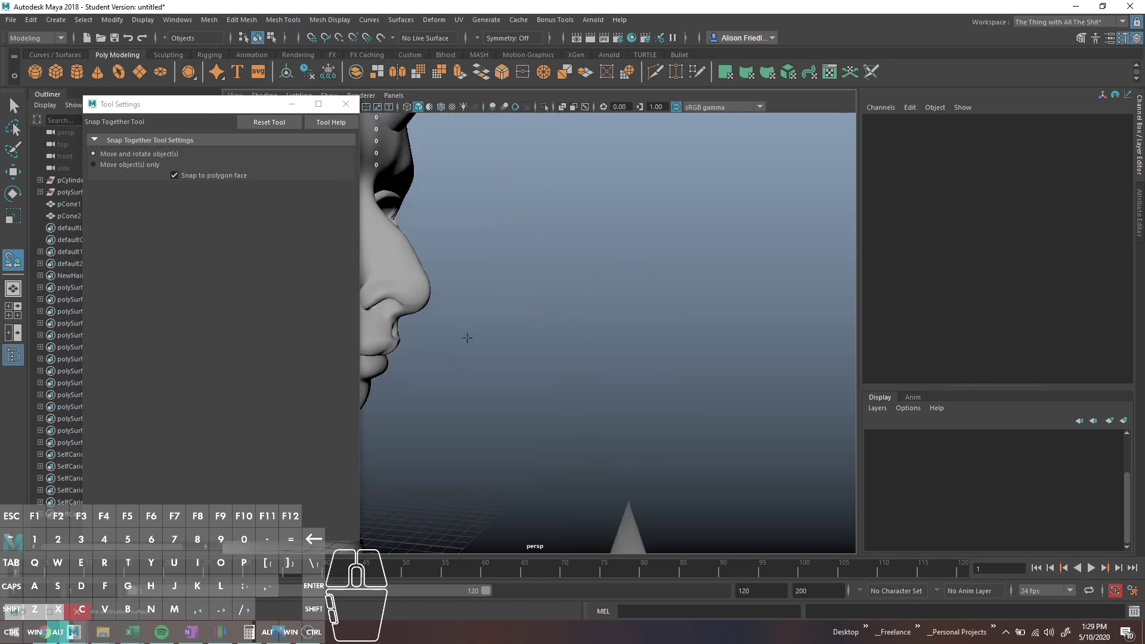
pyautogui.click(598, 272)
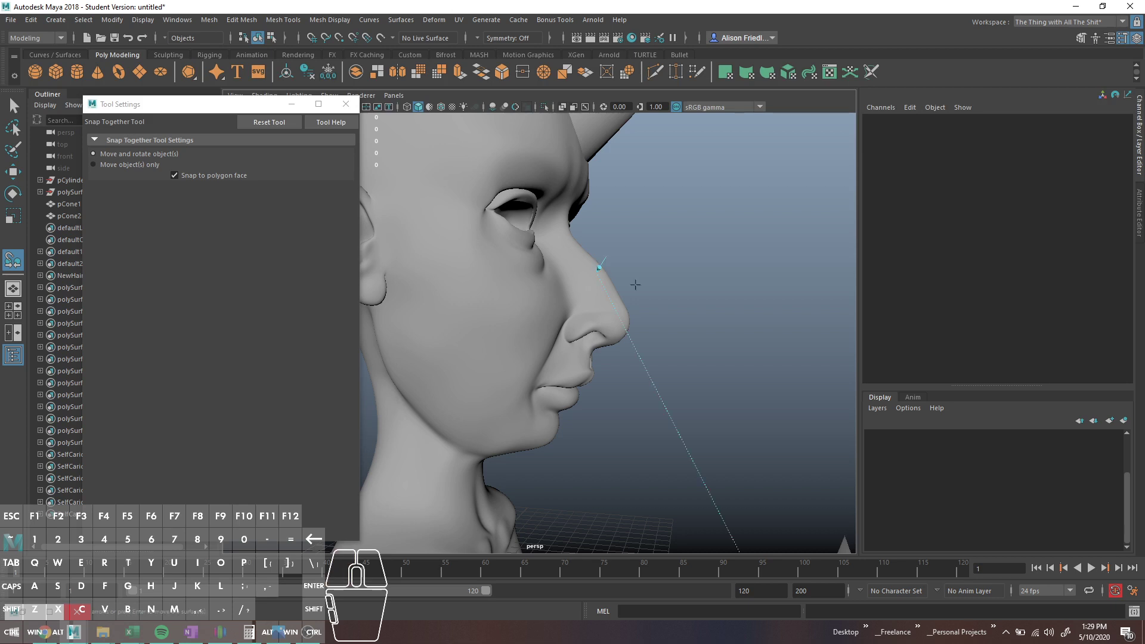
pyautogui.keyDown('alt'); pyautogui.moveTo(688, 321); pyautogui.dragTo(605, 335); pyautogui.keyUp('alt')
pyautogui.keyDown('alt'); pyautogui.moveTo(605, 336); pyautogui.dragTo(687, 317, button='middle'); pyautogui.keyUp('alt')
pyautogui.scroll(-6, 687, 317)
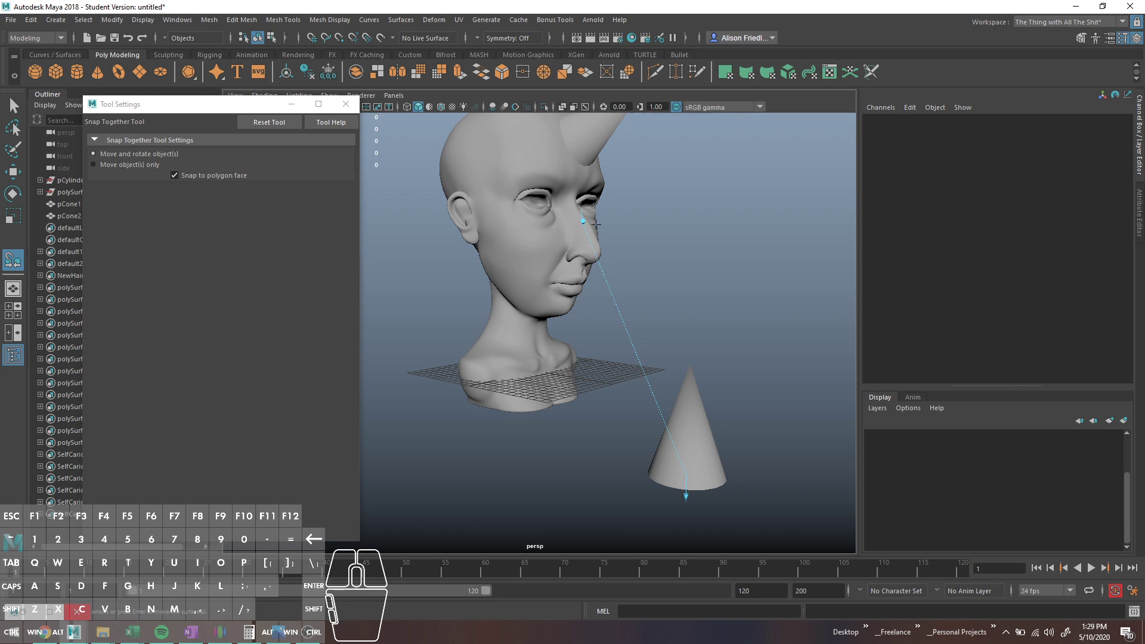
pyautogui.press('Return')
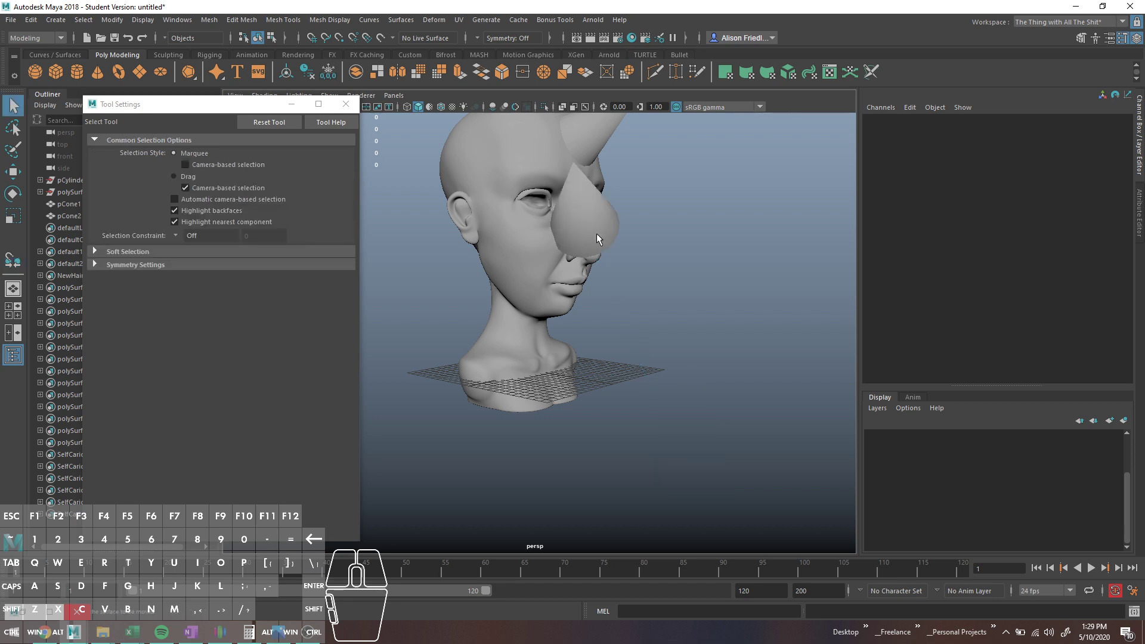
# Try moving and shrinking the cone on the nose, undo both changes, and close the tool settings.
pyautogui.keyDown('alt'); pyautogui.moveTo(597, 233); pyautogui.dragTo(465, 224); pyautogui.keyUp('alt')
pyautogui.click(440, 223)
pyautogui.press('f')
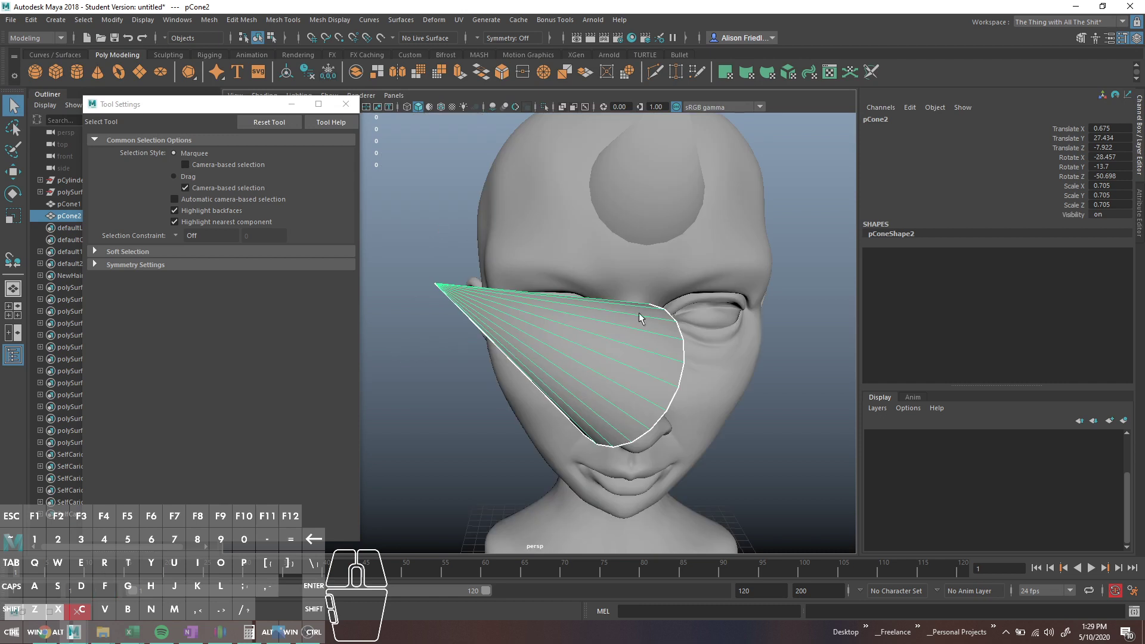
pyautogui.keyDown('alt'); pyautogui.moveTo(639, 318); pyautogui.dragTo(654, 400); pyautogui.keyUp('alt')
pyautogui.press('w')
pyautogui.scroll(3, 709, 383)
pyautogui.scroll(-1, 709, 383)
pyautogui.scroll(-2, 710, 382)
pyautogui.press('r')
pyautogui.moveTo(714, 442); pyautogui.dragTo(468, 453)
pyautogui.hotkey('ctrl', 'z')
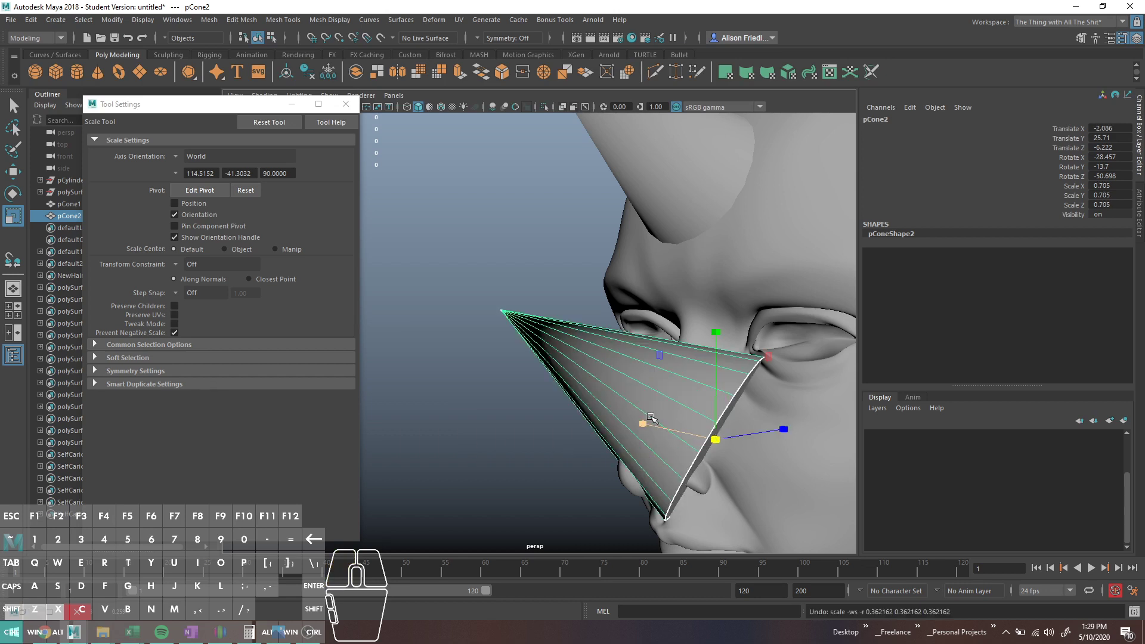
pyautogui.hotkey('ctrl', 'z')
pyautogui.scroll(-5, 644, 417)
pyautogui.keyDown('alt'); pyautogui.moveTo(634, 417); pyautogui.dragTo(692, 416); pyautogui.keyUp('alt')
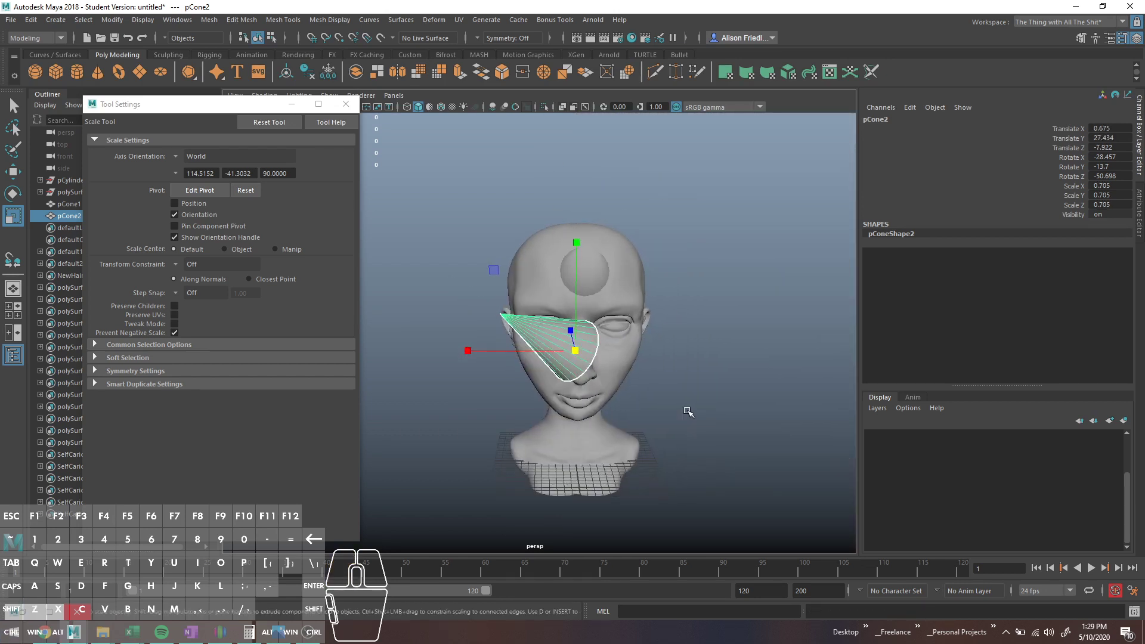
pyautogui.click(344, 108)
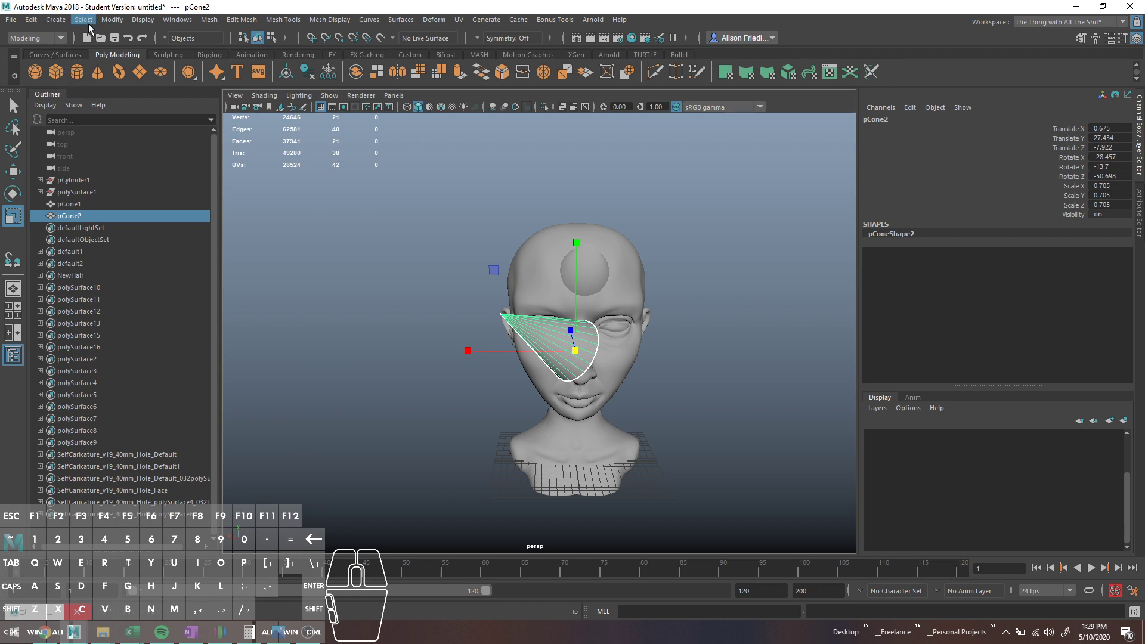
# Create a trial icosahedron platonic solid beside the bust and delete it.
pyautogui.click(55, 19)
pyautogui.moveTo(96, 63)
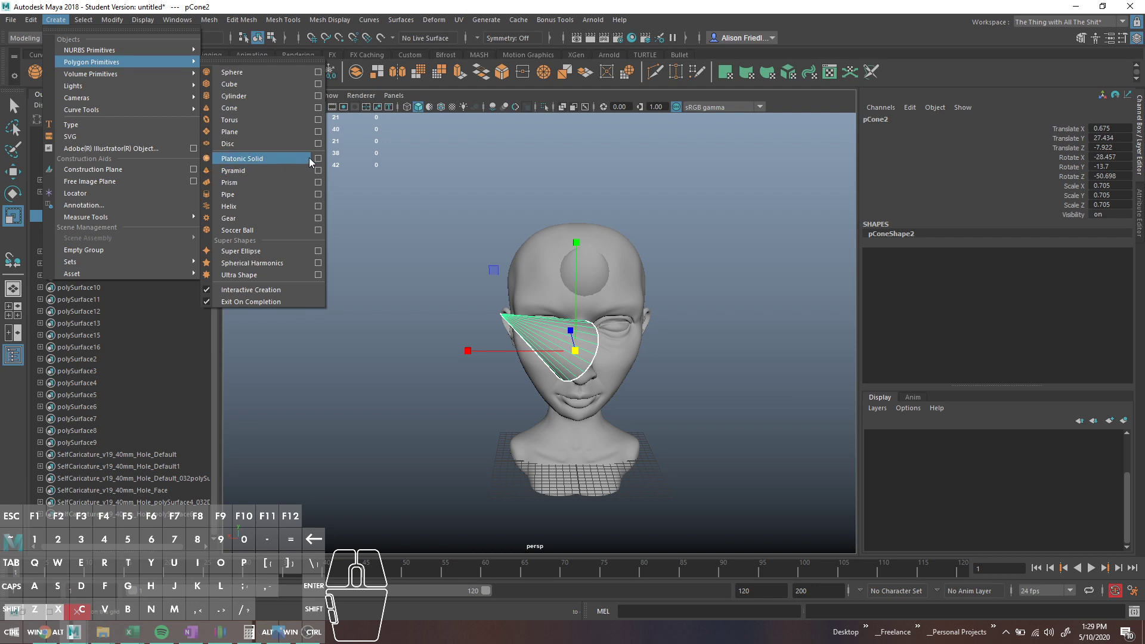
pyautogui.click(317, 159)
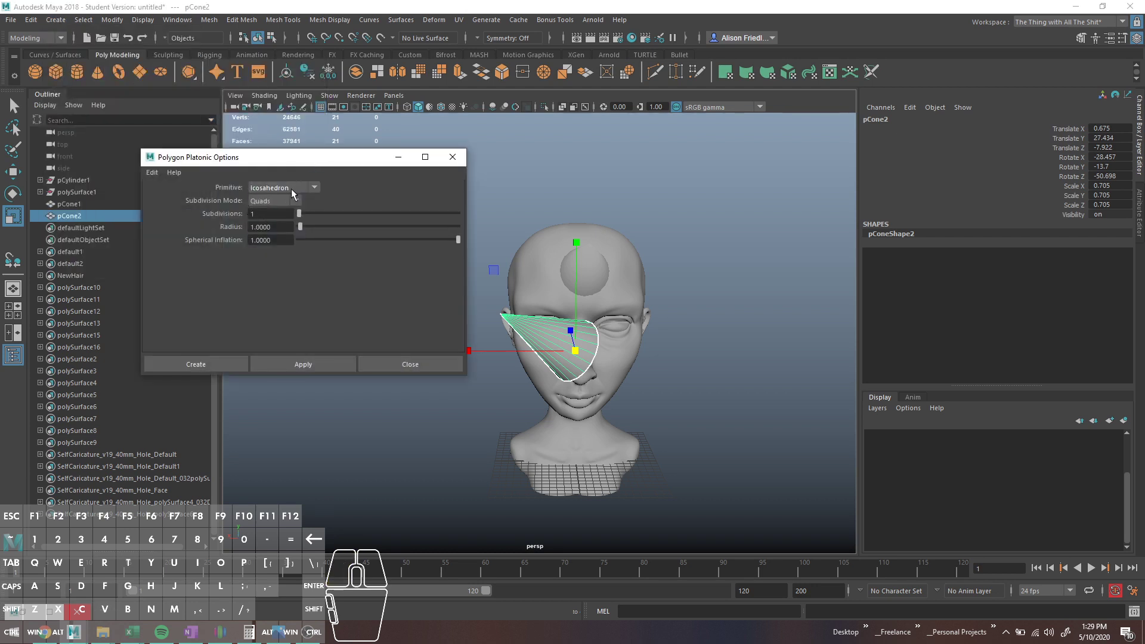
pyautogui.click(324, 364)
pyautogui.moveTo(564, 461); pyautogui.dragTo(733, 411)
pyautogui.press('w')
pyautogui.press('r')
pyautogui.press('r')
pyautogui.keyDown('alt'); pyautogui.moveTo(735, 410); pyautogui.dragTo(559, 284, button='middle'); pyautogui.keyUp('alt')
pyautogui.scroll(-5, 564, 289)
pyautogui.keyDown('alt'); pyautogui.moveTo(634, 353); pyautogui.dragTo(607, 403); pyautogui.keyUp('alt')
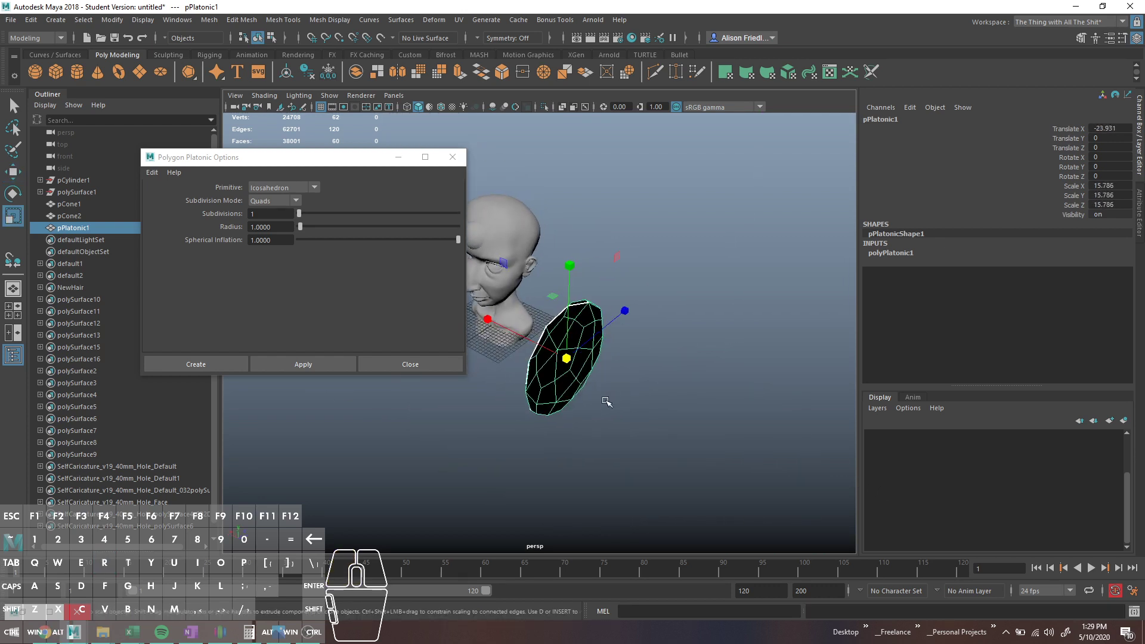
pyautogui.press('Delete')
# Create an icosahedron platonic solid and place it beside the bust at about -21.1 in X, scaled uniformly to about 10.73.
pyautogui.moveTo(55, 19); pyautogui.dragTo(145, 64)
pyautogui.moveTo(309, 140); pyautogui.dragTo(299, 165)
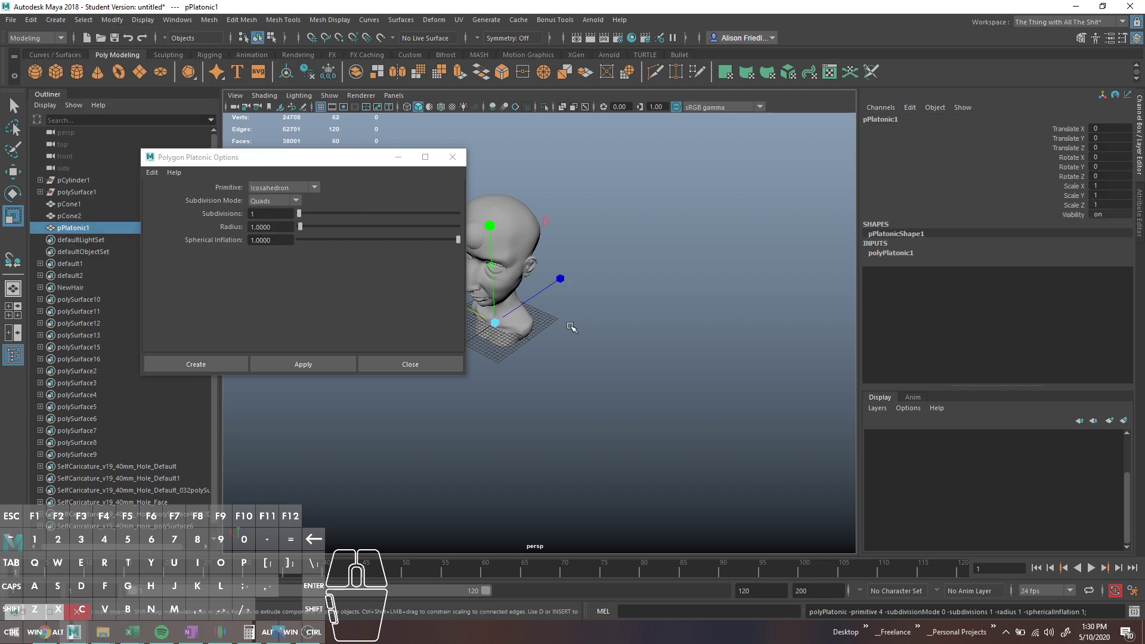
pyautogui.press('w')
pyautogui.moveTo(484, 317); pyautogui.dragTo(705, 391)
pyautogui.press('r')
pyautogui.scroll(3, 548, 357)
pyautogui.keyDown('alt'); pyautogui.moveTo(705, 392); pyautogui.dragTo(728, 288); pyautogui.keyUp('alt')
pyautogui.click(452, 157)
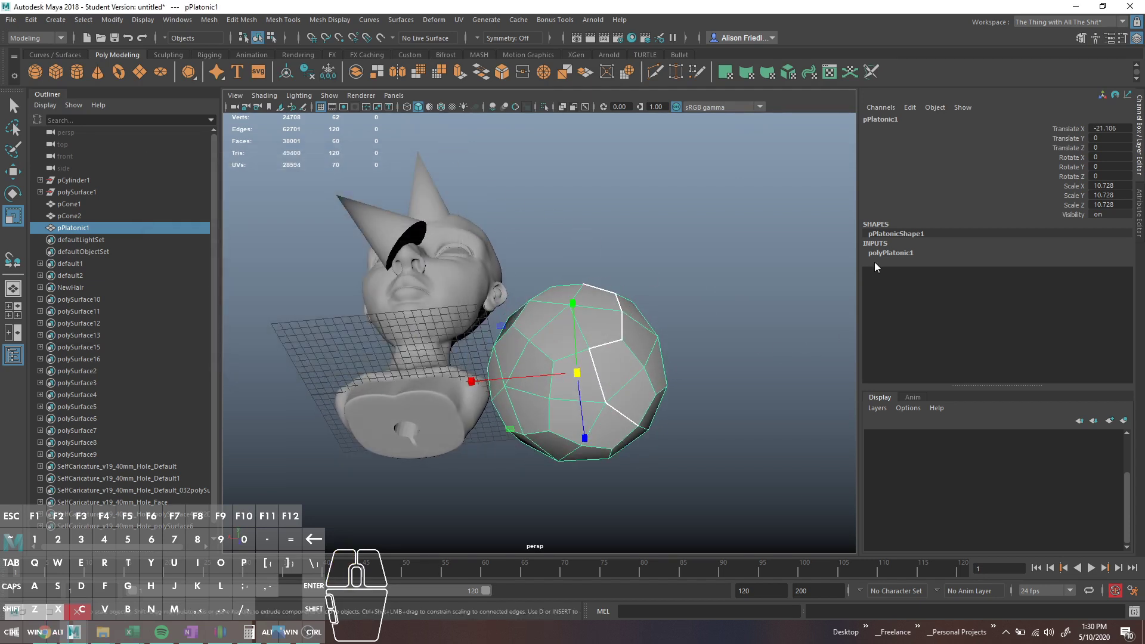
# Try the Tetrahedron primitive on the platonic solid and switch it to Dodecahedron.
pyautogui.doubleClick(911, 252)
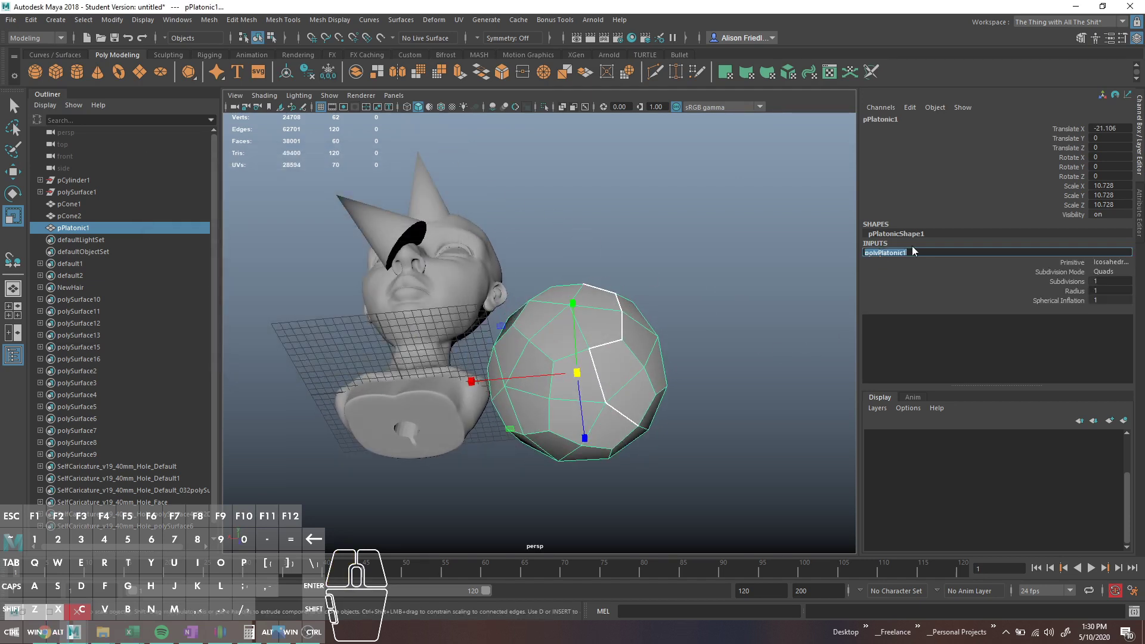
pyautogui.click(1101, 262)
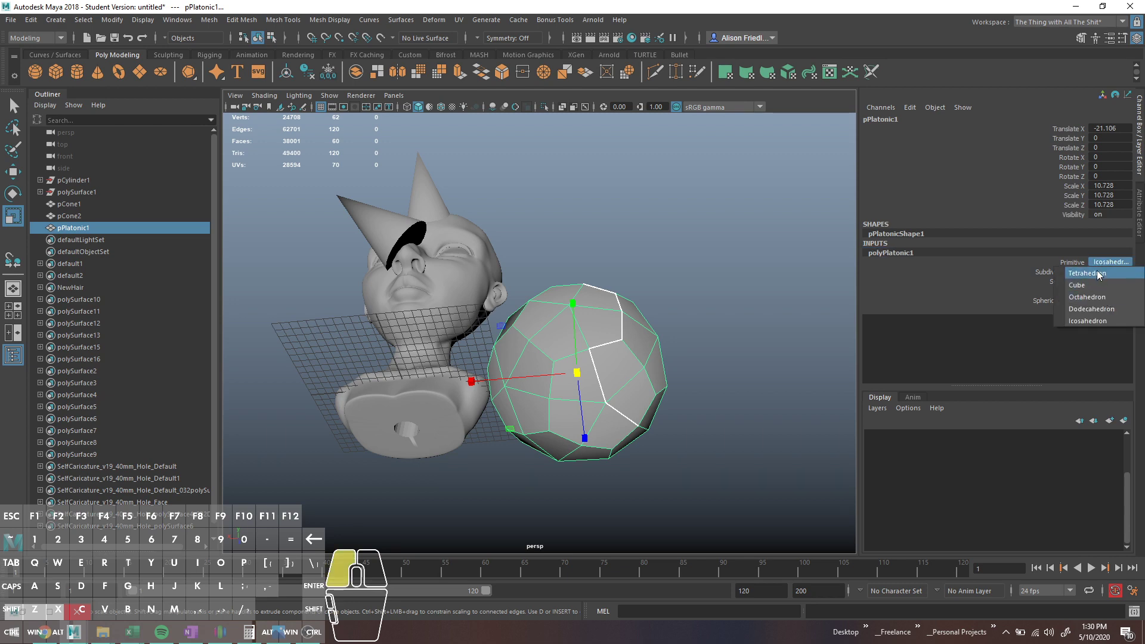
pyautogui.click(1100, 274)
pyautogui.keyDown('alt'); pyautogui.moveTo(660, 314); pyautogui.dragTo(742, 421); pyautogui.keyUp('alt')
pyautogui.click(1099, 263)
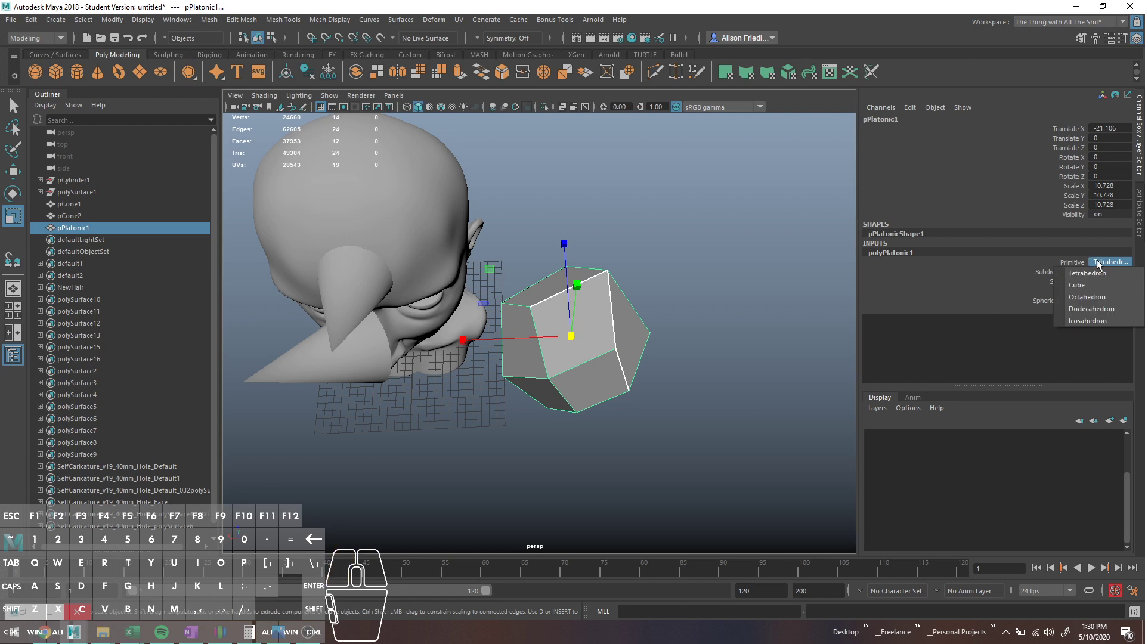
pyautogui.click(1091, 309)
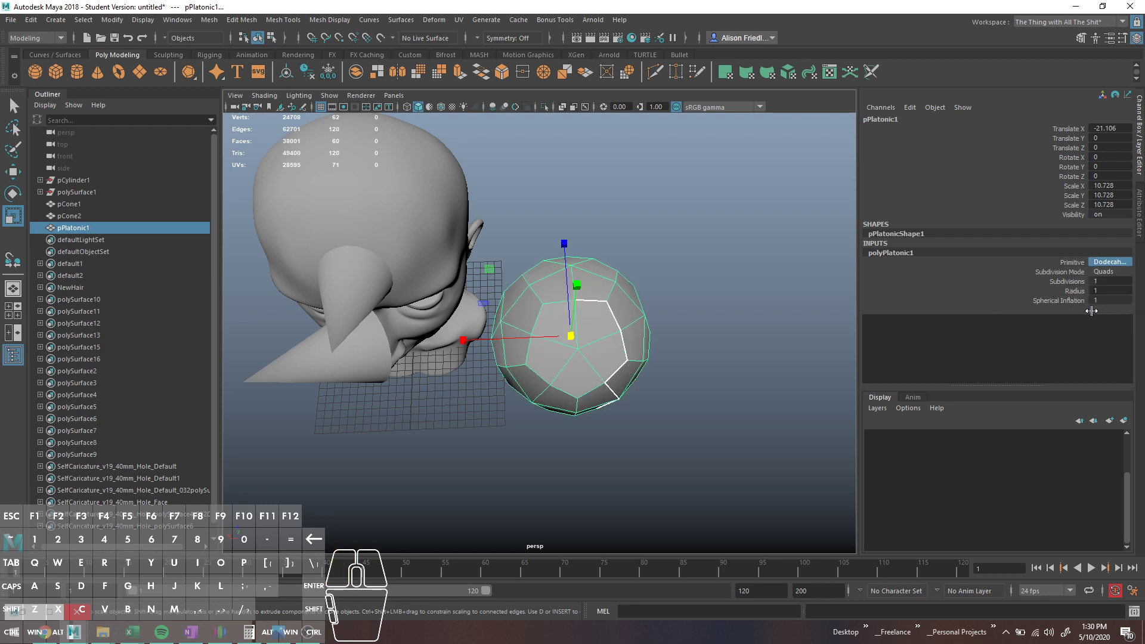
# Set the dodecahedron's subdivisions to 0.
pyautogui.click(1068, 282)
pyautogui.click(1107, 281)
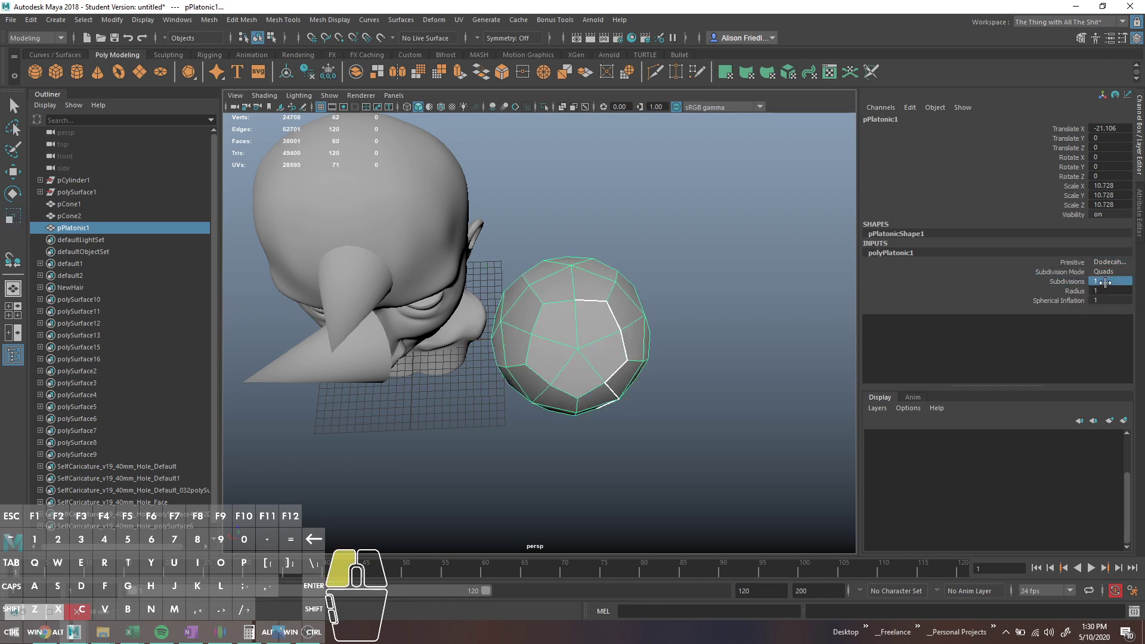
pyautogui.write('0')
pyautogui.press('Return')
pyautogui.keyDown('alt'); pyautogui.moveTo(612, 352); pyautogui.dragTo(623, 211); pyautogui.keyUp('alt')
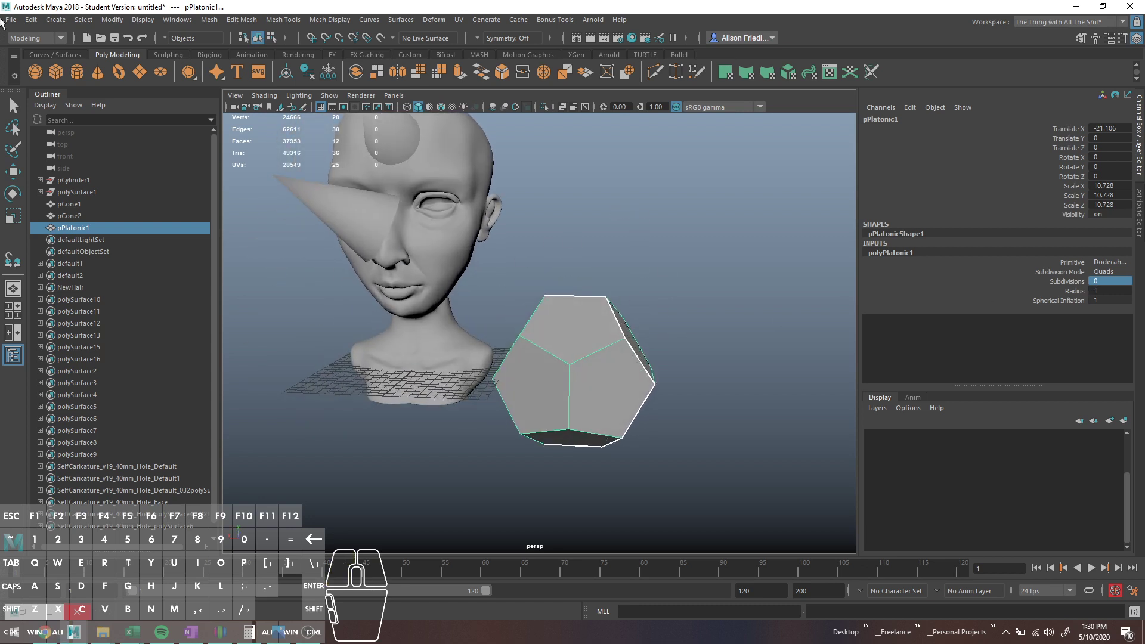
# Create a large polygon plane on the ground beside the bust, reaching out under the dodecahedron.
pyautogui.keyDown('alt'); pyautogui.moveTo(473, 314); pyautogui.dragTo(535, 371); pyautogui.keyUp('alt')
pyautogui.keyDown('alt'); pyautogui.moveTo(362, 227); pyautogui.dragTo(418, 258); pyautogui.keyUp('alt')
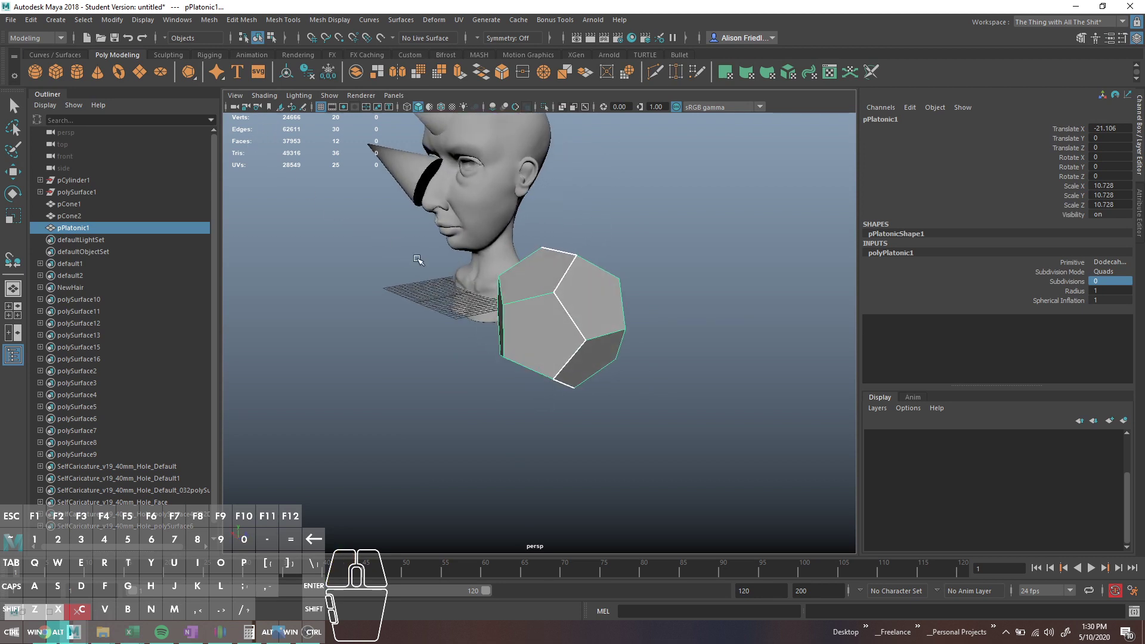
pyautogui.click(143, 76)
pyautogui.keyDown('shift'); pyautogui.moveTo(675, 310); pyautogui.dragTo(918, 494); pyautogui.keyUp('shift')
# Raise the dodecahedron above the plane to about 29.3 in Y.
pyautogui.click(557, 283)
pyautogui.press('w')
pyautogui.moveTo(559, 254); pyautogui.dragTo(511, 63)
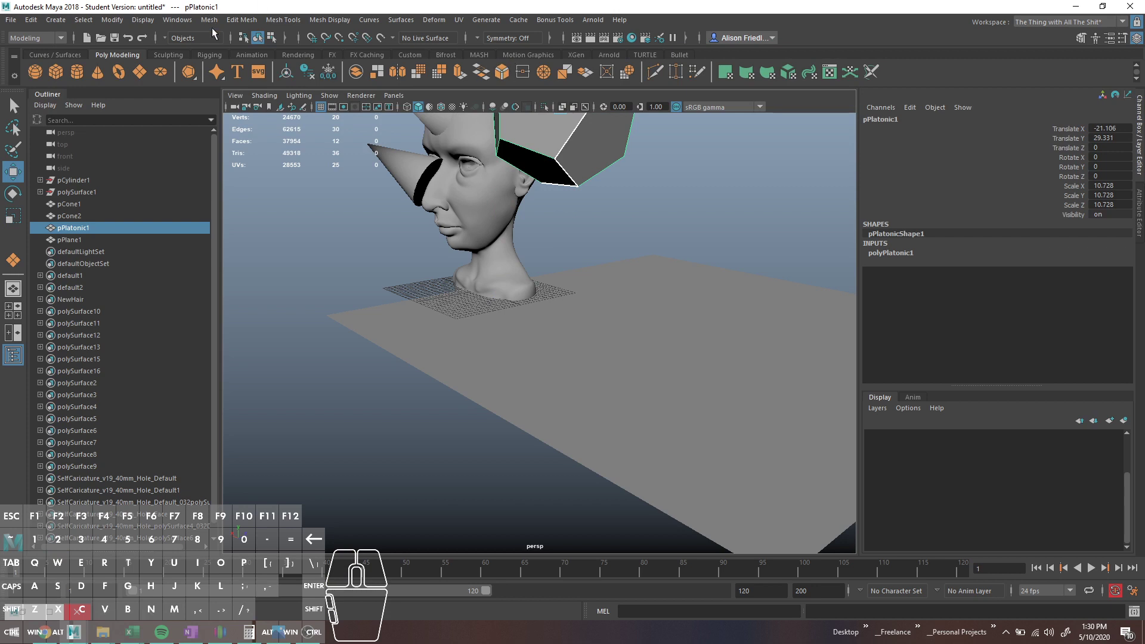
# Snap a lower face of the dodecahedron flat onto the ground plane with the Snap Together Tool.
pyautogui.click(112, 20)
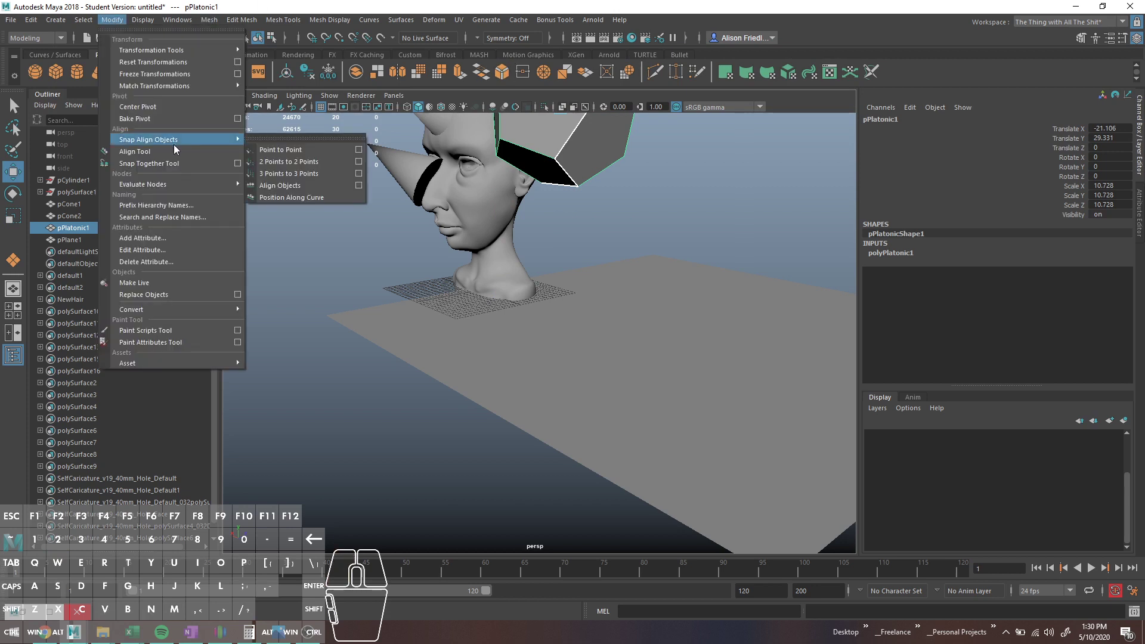
pyautogui.click(170, 165)
pyautogui.click(599, 146)
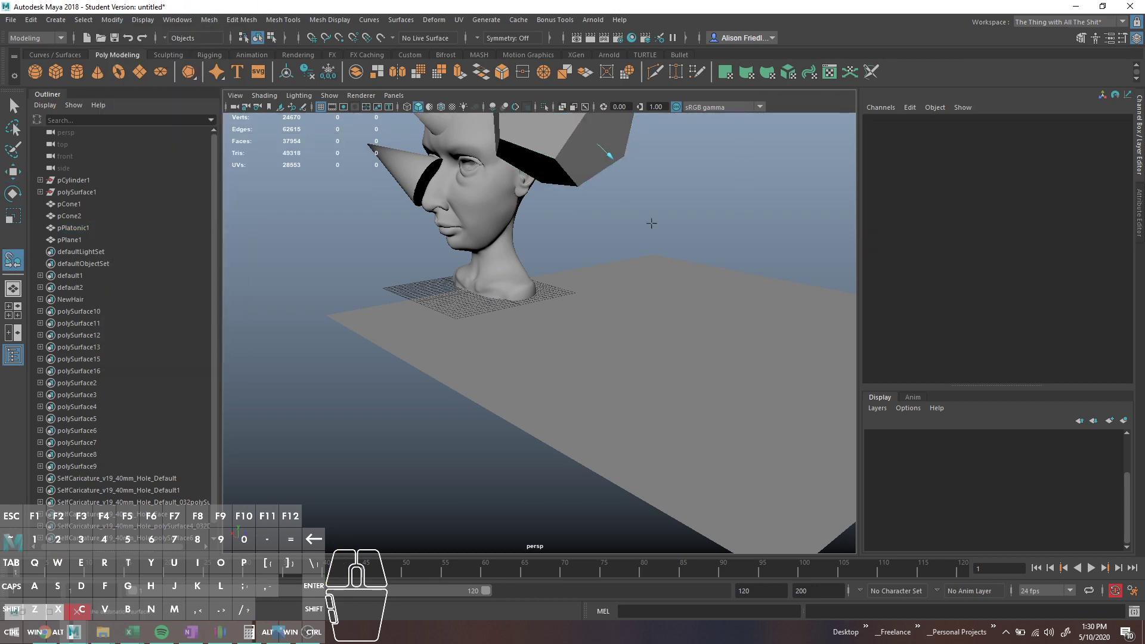
pyautogui.press('Return')
pyautogui.keyDown('alt'); pyautogui.moveTo(705, 332); pyautogui.dragTo(729, 285); pyautogui.keyUp('alt')
pyautogui.keyDown('alt'); pyautogui.moveTo(716, 334); pyautogui.dragTo(726, 340); pyautogui.keyUp('alt')
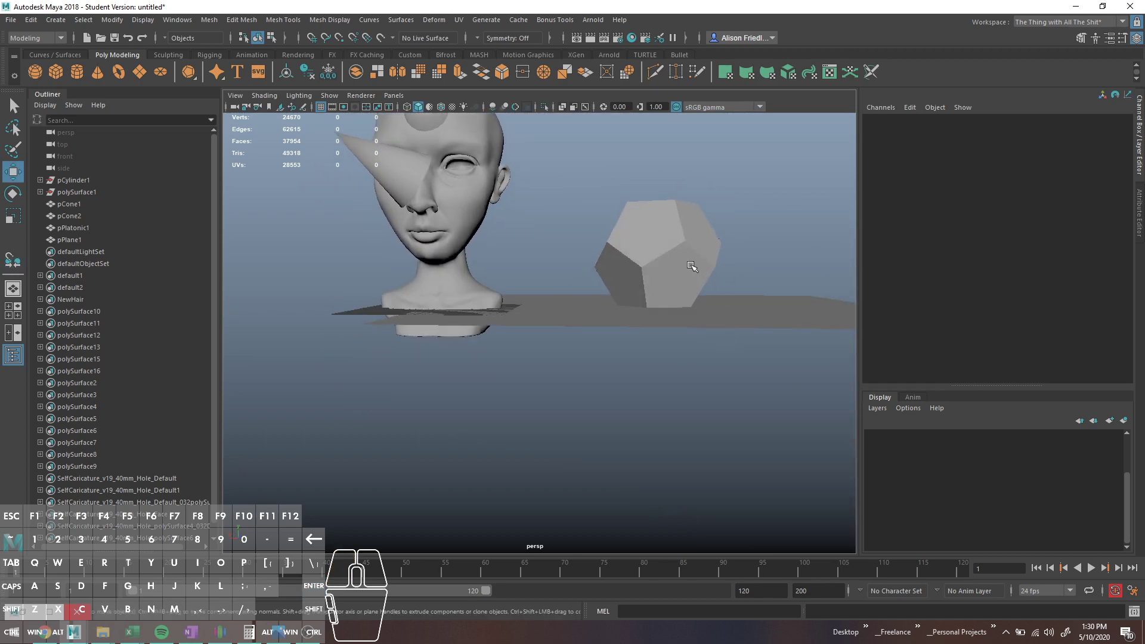
# Freeze the transformations of the dodecahedron resting on the plane.
pyautogui.click(690, 272)
pyautogui.click(328, 71)
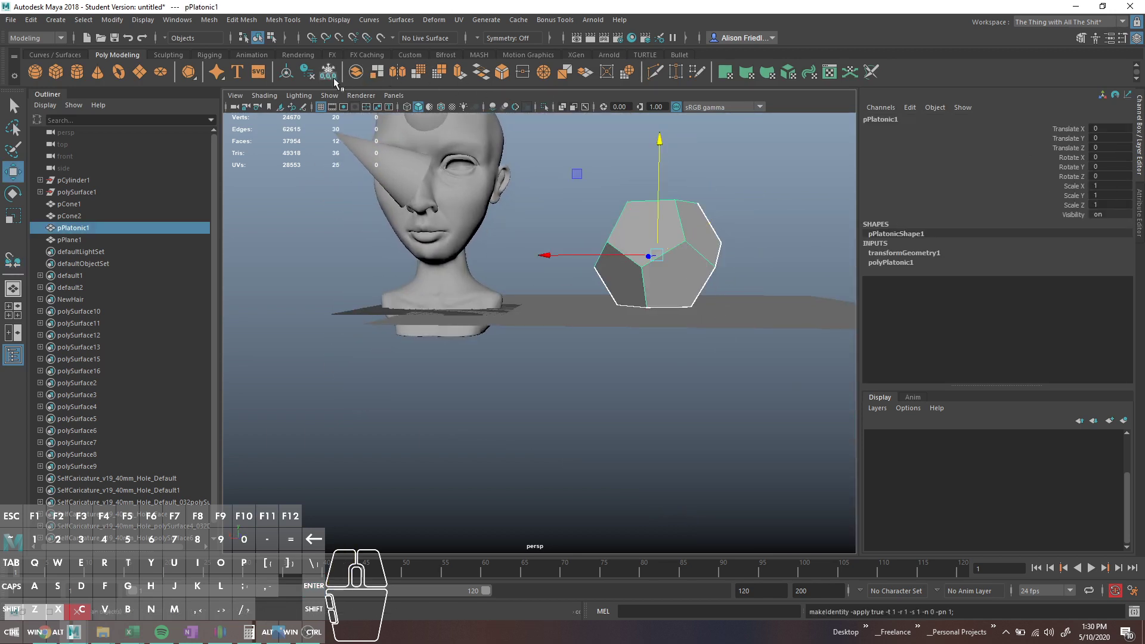
pyautogui.scroll(3, 634, 252)
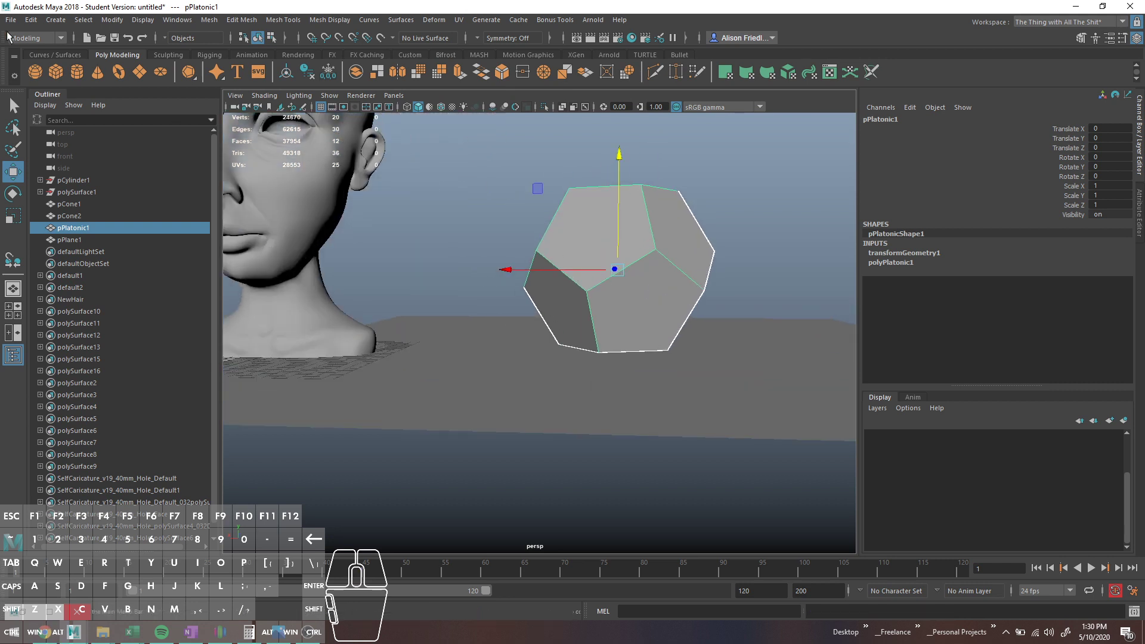
# Create a 3D Type object and set its text to 20.
pyautogui.click(56, 20)
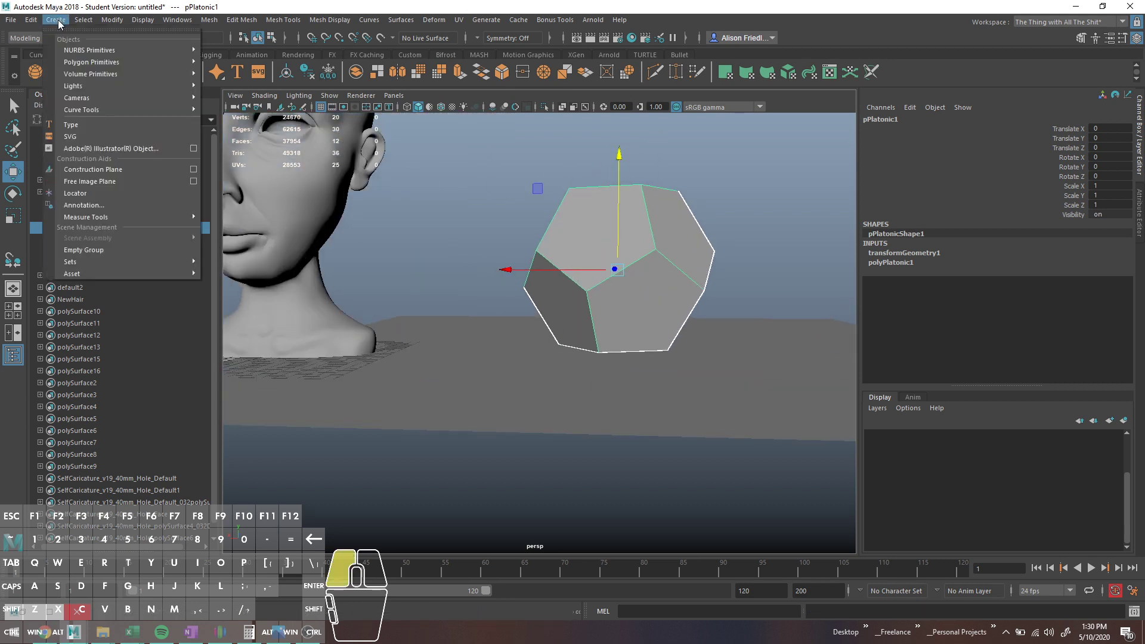
pyautogui.click(159, 126)
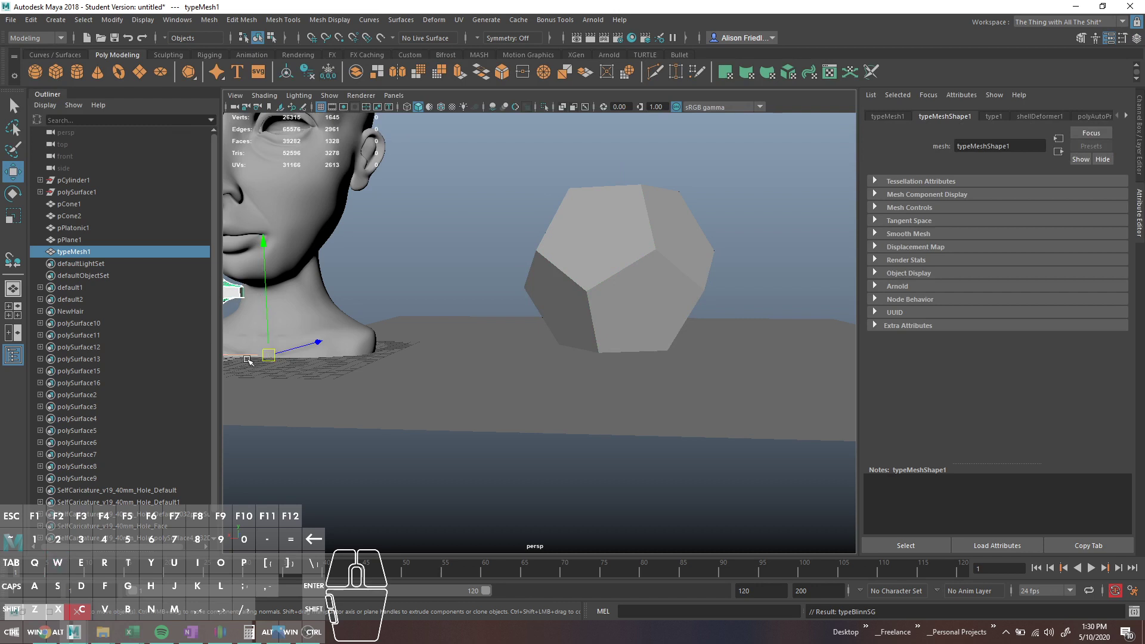
pyautogui.click(994, 116)
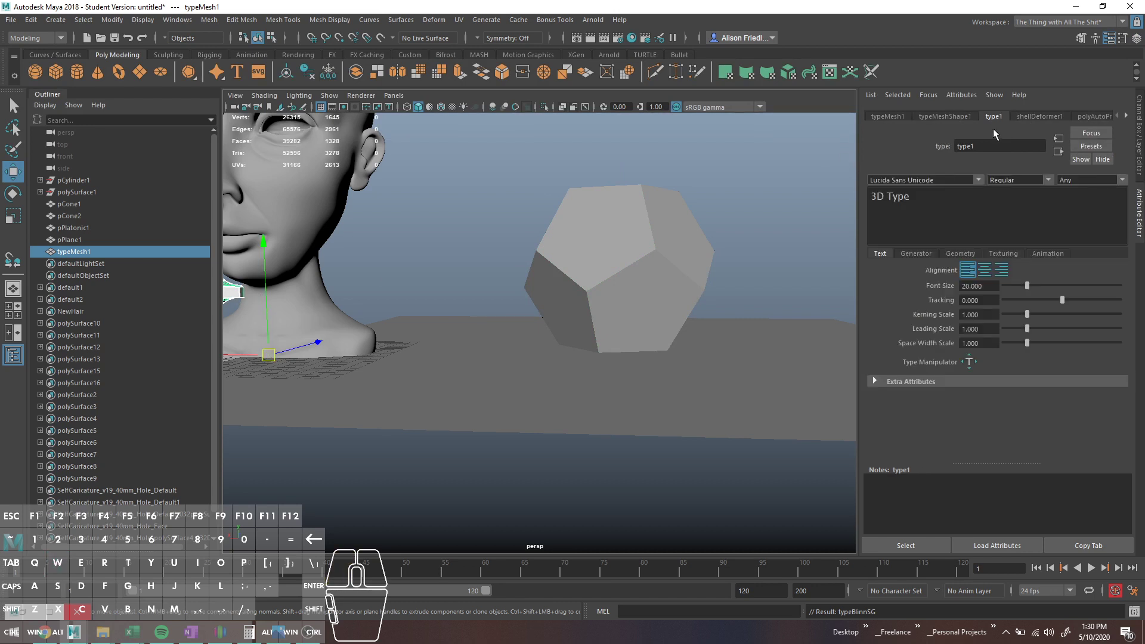
pyautogui.write('20')
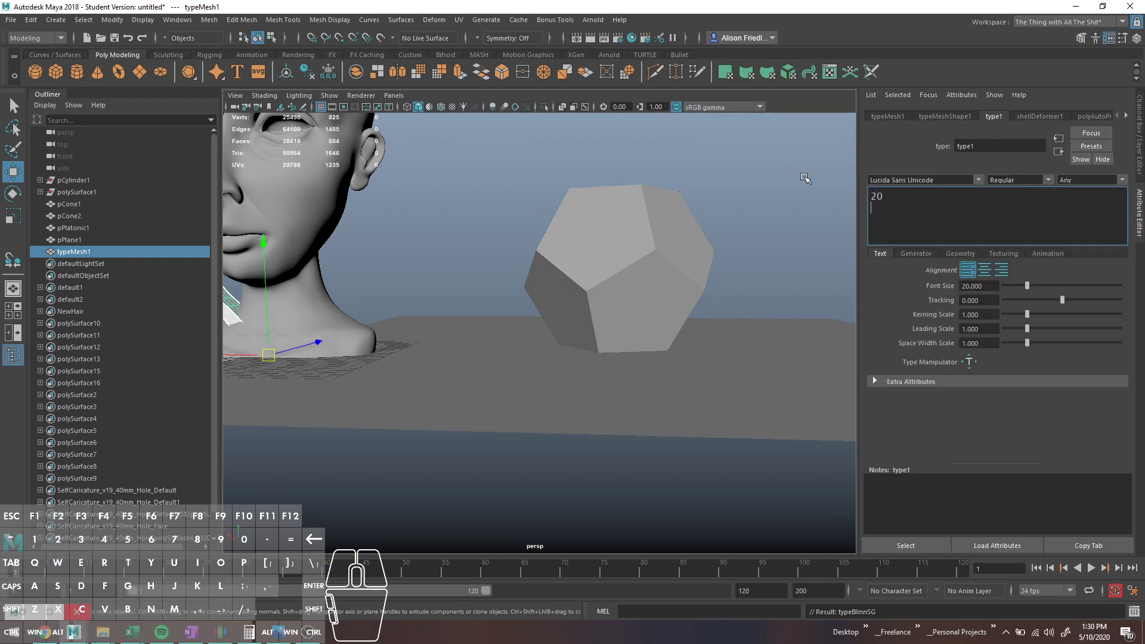
# Delete the construction history of the "20" text and move the text sideways, clear of the bust.
pyautogui.keyDown('alt'); pyautogui.moveTo(400, 368); pyautogui.dragTo(602, 371, button='middle'); pyautogui.keyUp('alt')
pyautogui.press('q')
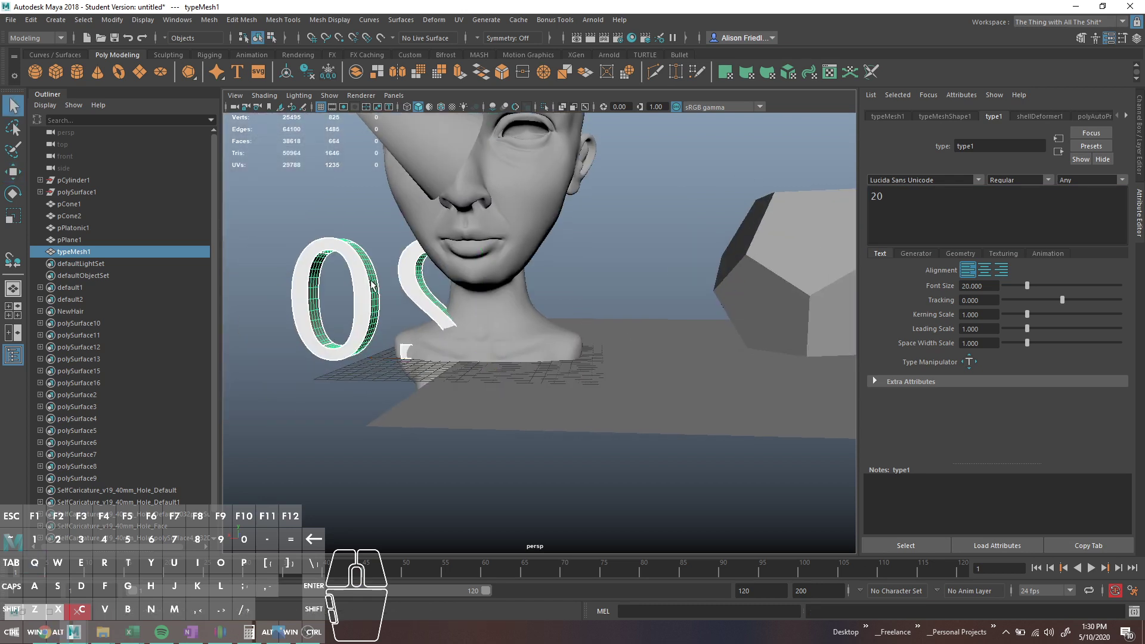
pyautogui.hotkey('alt', 'shift', 'd')
pyautogui.press('w')
pyautogui.moveTo(374, 358); pyautogui.dragTo(261, 359)
pyautogui.press('r')
pyautogui.scroll(-5, 376, 330)
pyautogui.press('q')
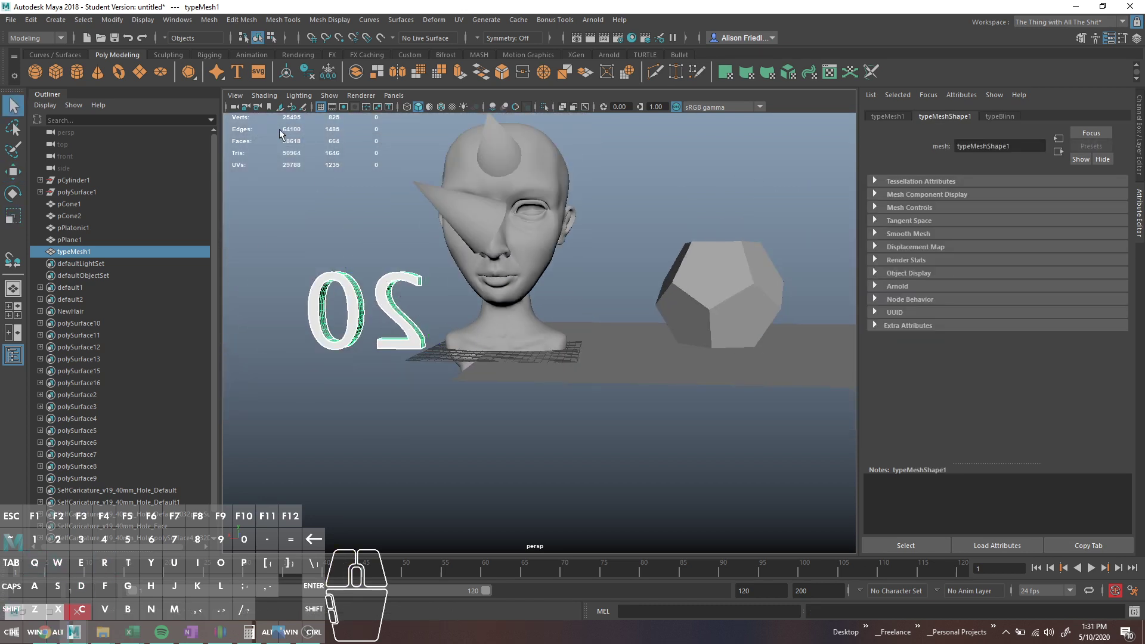
# Attach the back of the "20" text to a side face of the dodecahedron with the Snap Together Tool.
pyautogui.click(111, 20)
pyautogui.moveTo(213, 138)
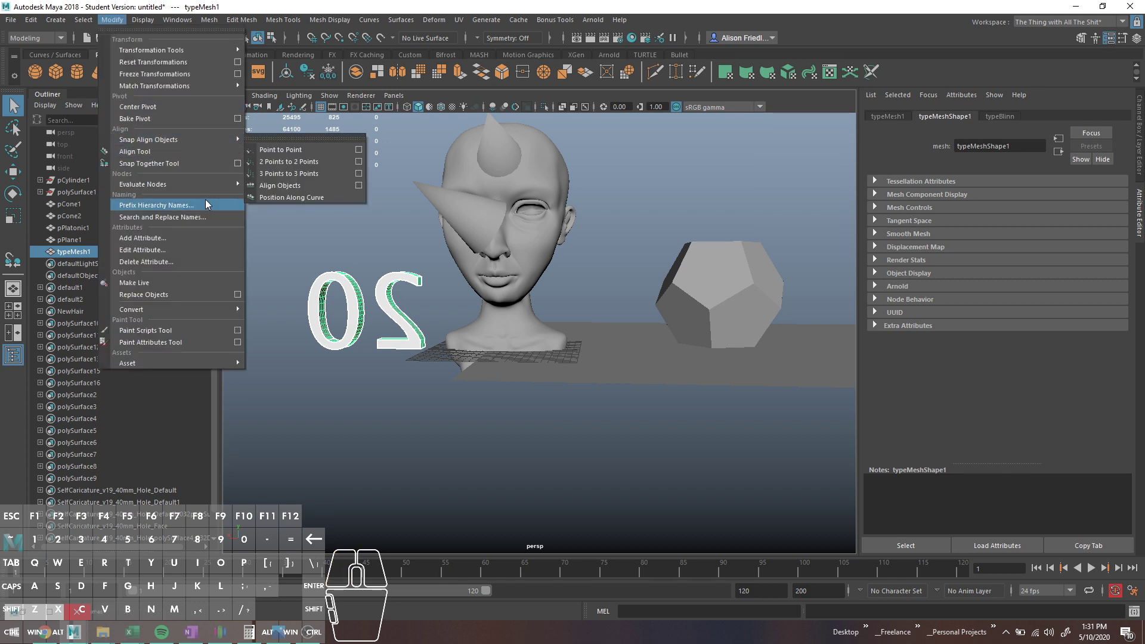
pyautogui.click(191, 163)
pyautogui.click(350, 298)
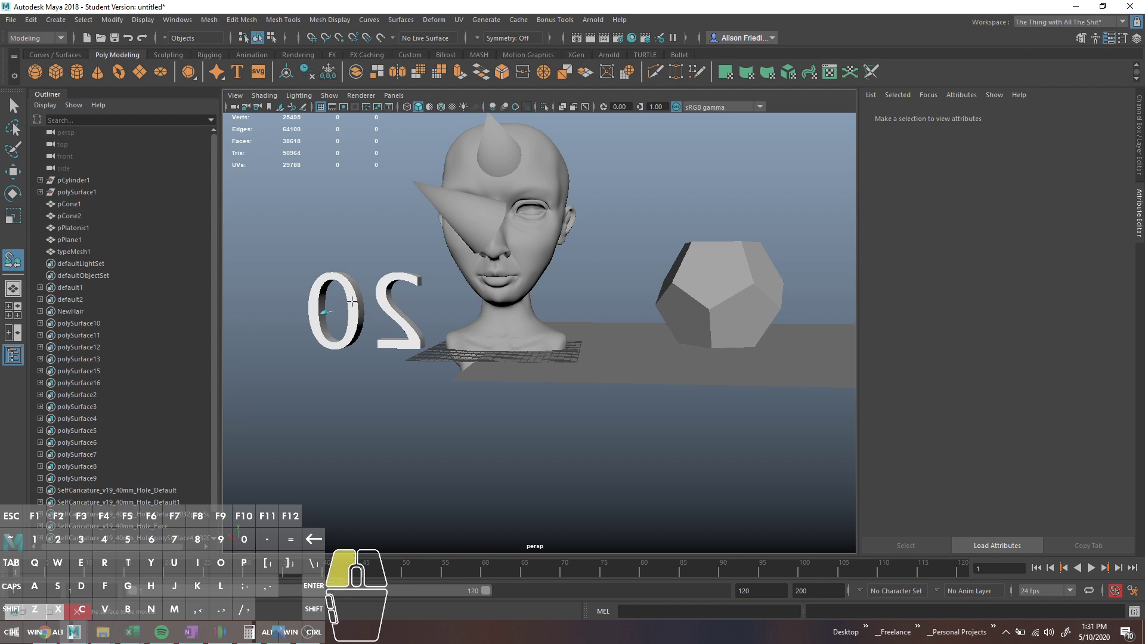
pyautogui.keyDown('alt'); pyautogui.moveTo(350, 300); pyautogui.dragTo(552, 337); pyautogui.keyUp('alt')
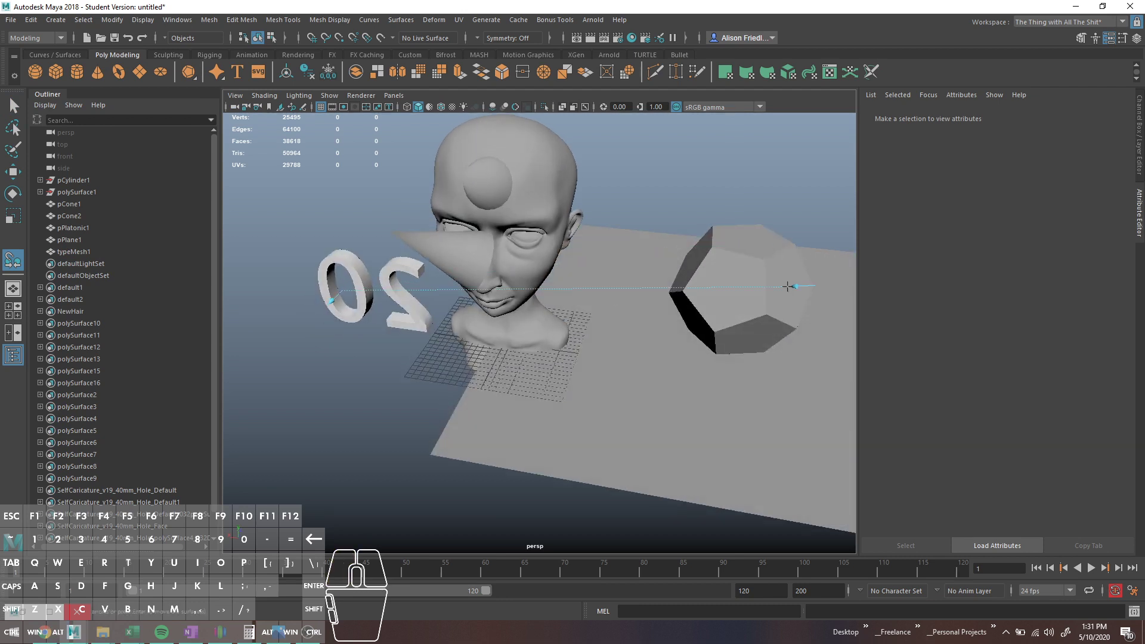
pyautogui.keyDown('alt'); pyautogui.moveTo(818, 309); pyautogui.dragTo(660, 416); pyautogui.keyUp('alt')
pyautogui.press('Return')
# Move the snapped "20" text slightly inward along its facing axis, toward the dodecahedron.
pyautogui.press('f')
pyautogui.scroll(3, 605, 345)
pyautogui.scroll(3, 660, 416)
pyautogui.keyDown('alt'); pyautogui.moveTo(660, 416); pyautogui.dragTo(616, 288, button='middle'); pyautogui.keyUp('alt')
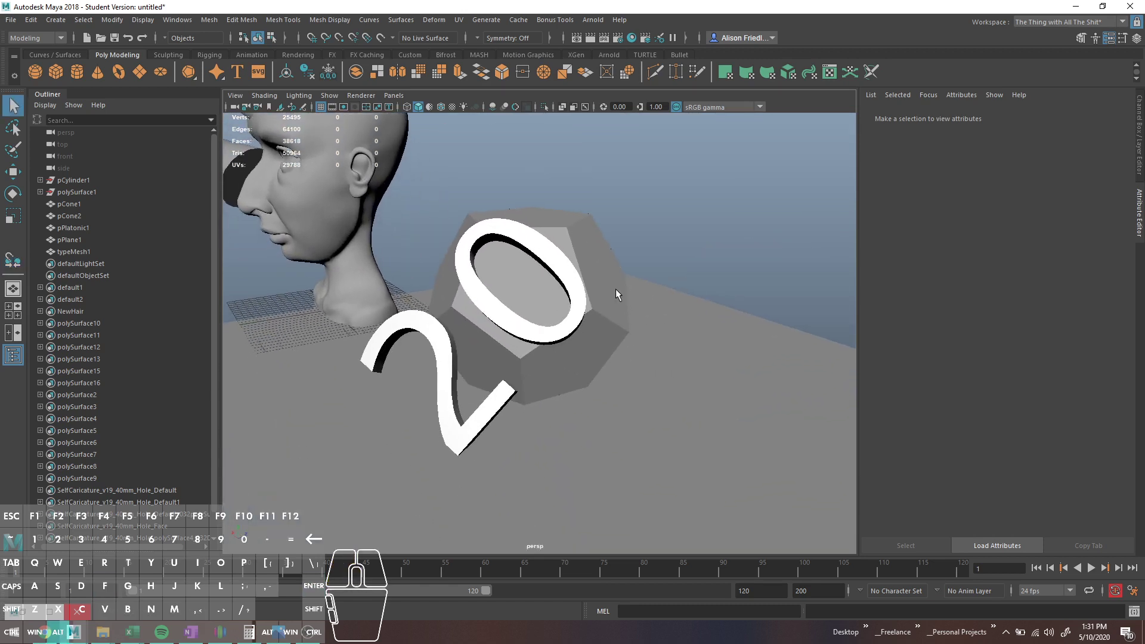
pyautogui.keyDown('alt'); pyautogui.moveTo(616, 288); pyautogui.dragTo(571, 295); pyautogui.keyUp('alt')
pyautogui.scroll(-3, 570, 294)
pyautogui.scroll(3, 564, 291)
pyautogui.keyDown('alt'); pyautogui.moveTo(555, 307); pyautogui.dragTo(670, 287); pyautogui.keyUp('alt')
pyautogui.press('w')
pyautogui.click(658, 289)
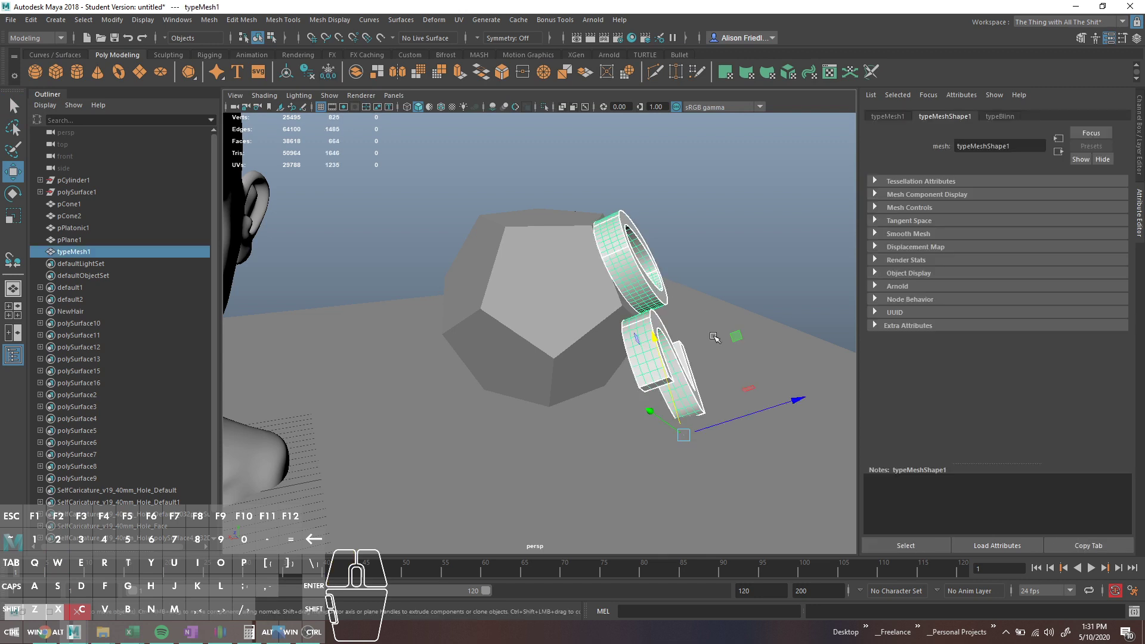
pyautogui.moveTo(753, 418); pyautogui.dragTo(742, 420)
# Scale the "20" text down uniformly to about 0.632 and push it against the dodecahedron face.
pyautogui.press('r')
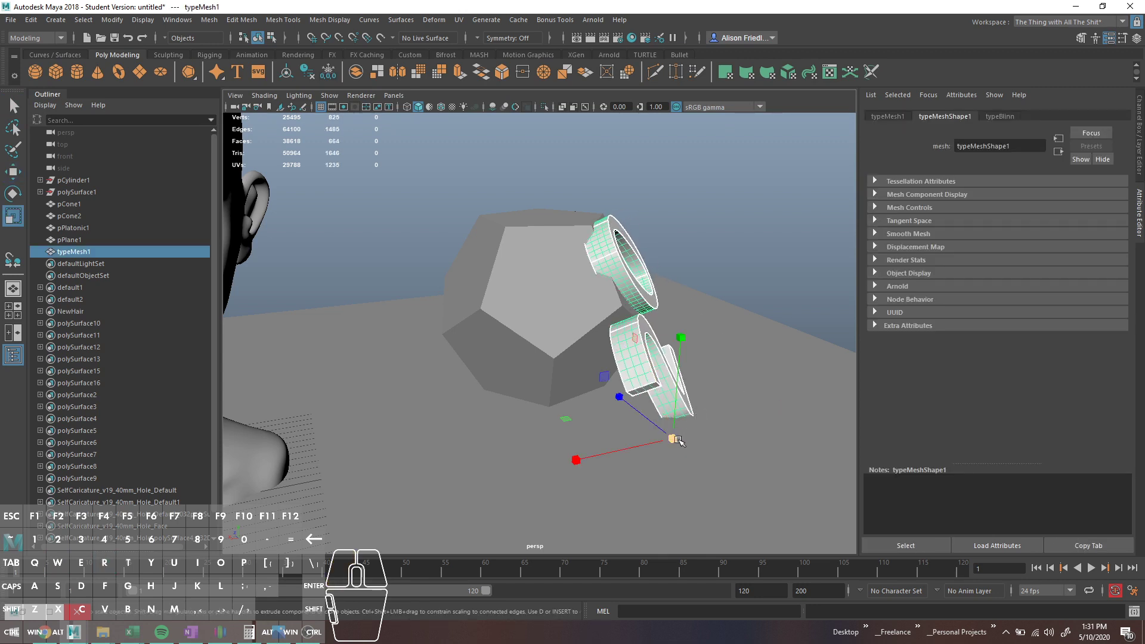
pyautogui.moveTo(674, 439); pyautogui.dragTo(531, 345)
pyautogui.press('w')
pyautogui.keyDown('alt'); pyautogui.moveTo(604, 361); pyautogui.dragTo(691, 371); pyautogui.keyUp('alt')
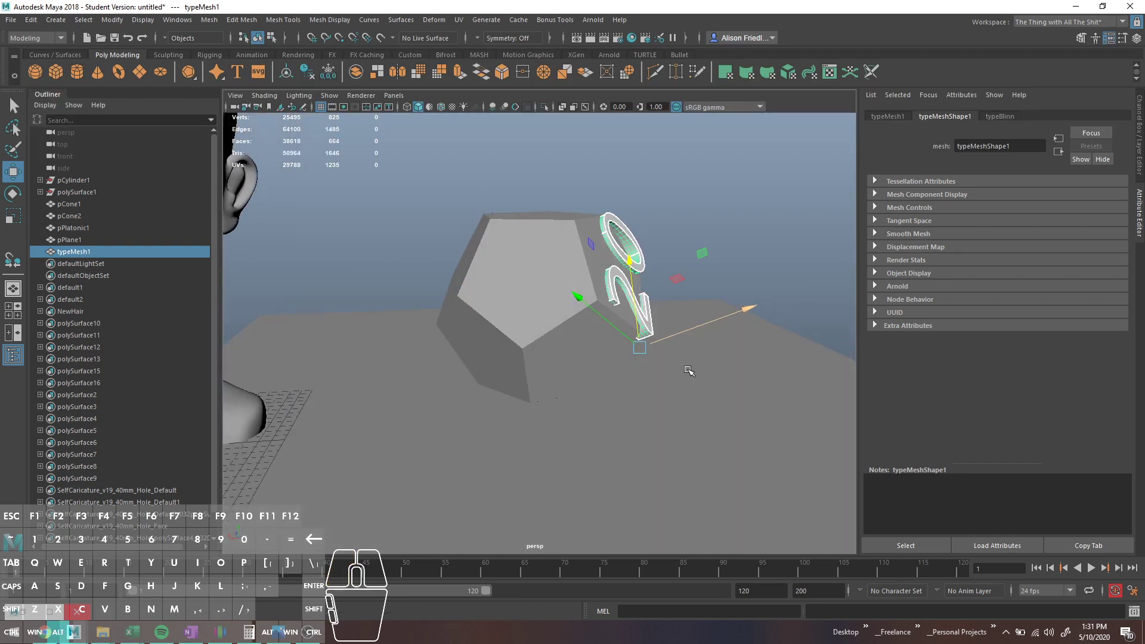
pyautogui.moveTo(700, 325); pyautogui.dragTo(668, 311)
pyautogui.press('q')
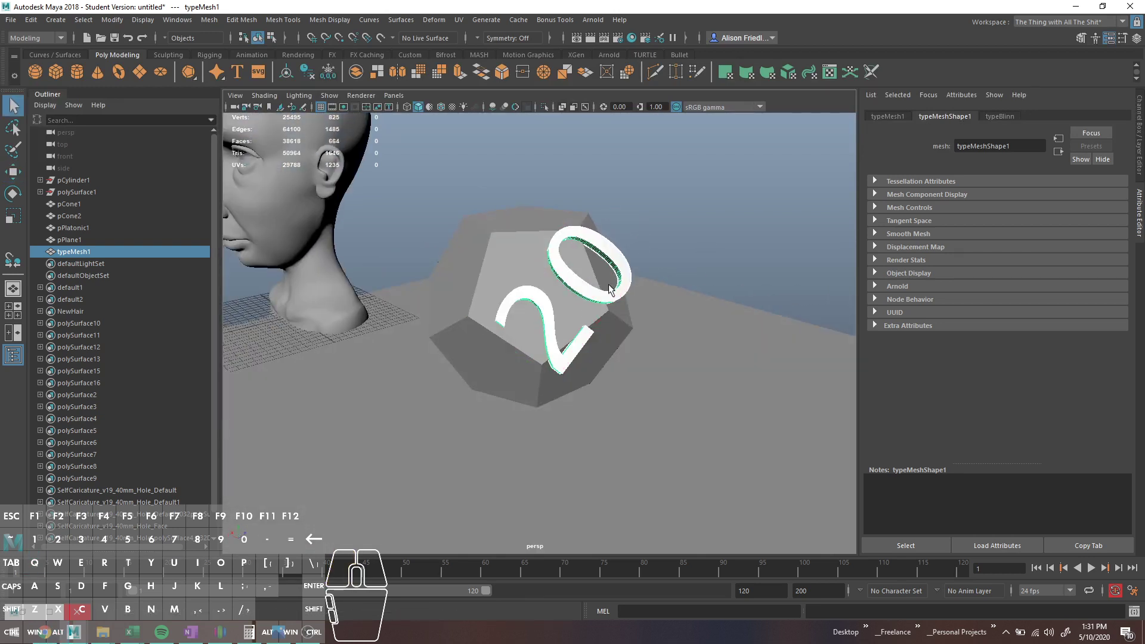
# Duplicate the "20" text and set the copy's Translate and Rotate values to 0 on all axes.
pyautogui.hotkey('ctrl', 'd')
pyautogui.press('w')
pyautogui.click(1140, 154)
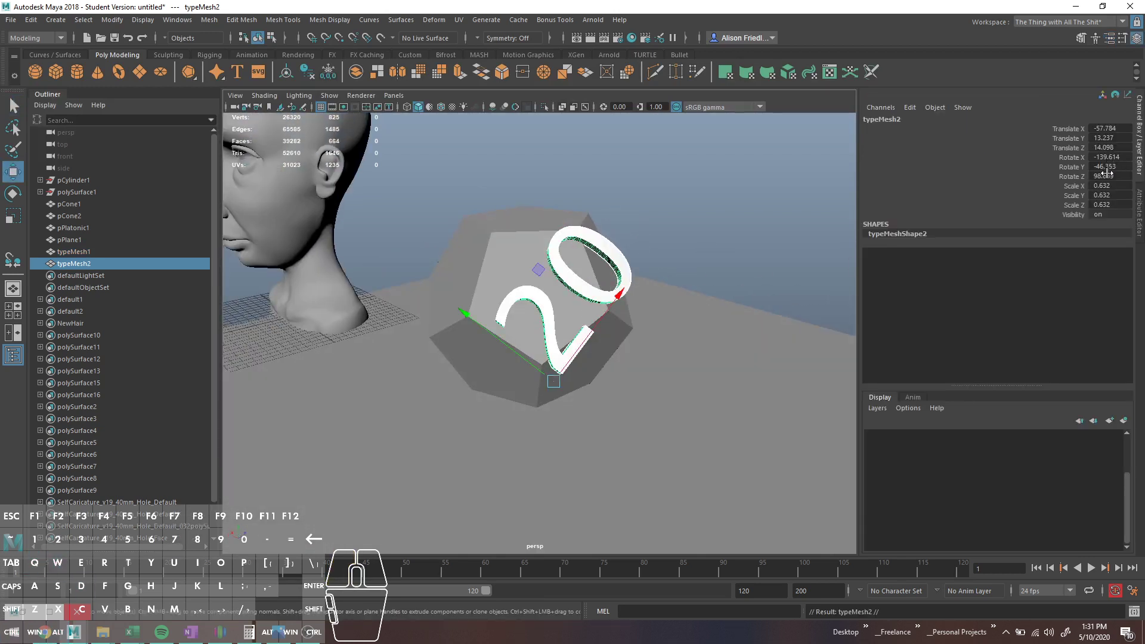
pyautogui.moveTo(1106, 175); pyautogui.dragTo(1103, 126)
pyautogui.write('0')
pyautogui.press('Return')
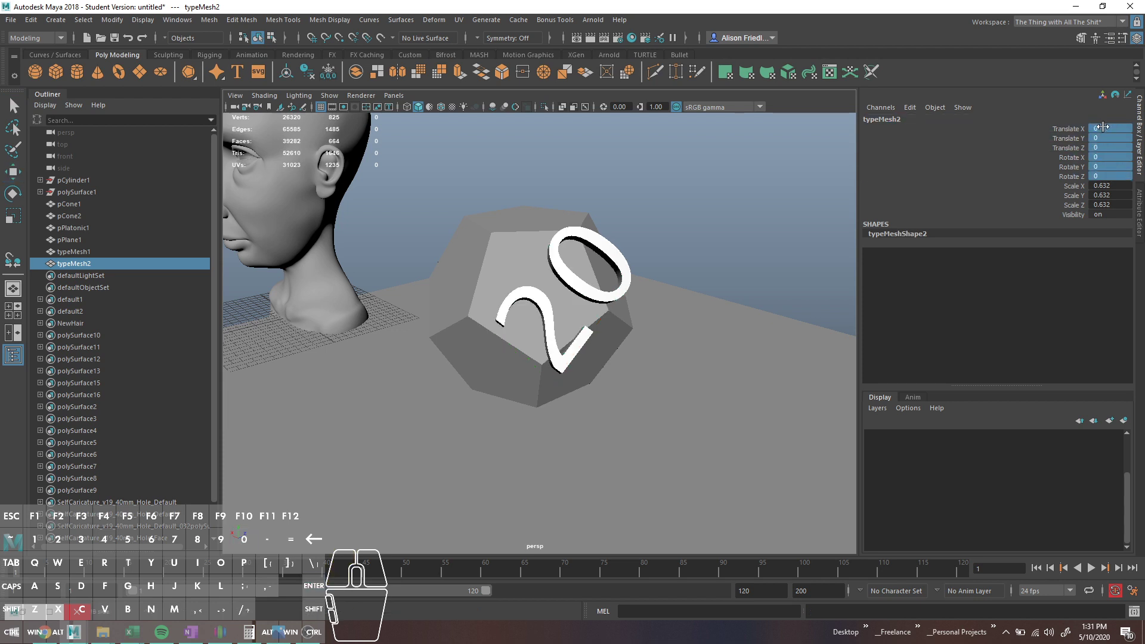
pyautogui.press('w')
pyautogui.scroll(-5, 503, 275)
pyautogui.keyDown('alt'); pyautogui.moveTo(440, 326); pyautogui.dragTo(514, 303); pyautogui.keyUp('alt')
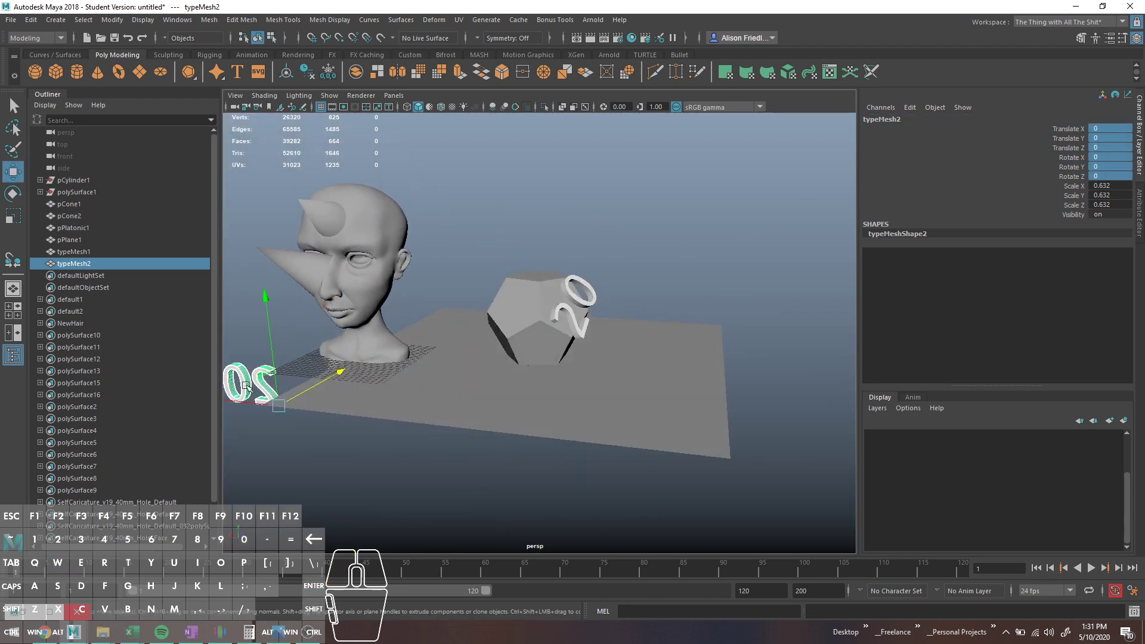
pyautogui.keyDown('alt'); pyautogui.moveTo(247, 386); pyautogui.dragTo(380, 371, button='middle'); pyautogui.keyUp('alt')
pyautogui.press('w')
pyautogui.click(380, 304)
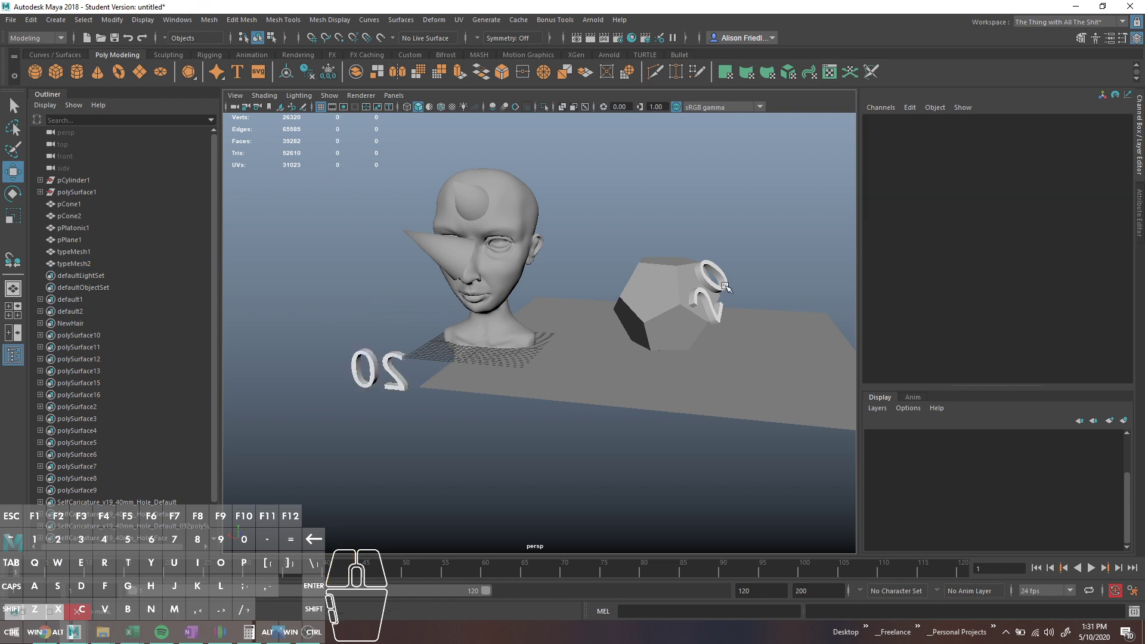
# With the "20" text on the dodecahedron selected, enable Face center snapping to live polygons in the Move Tool settings.
pyautogui.click(670, 282)
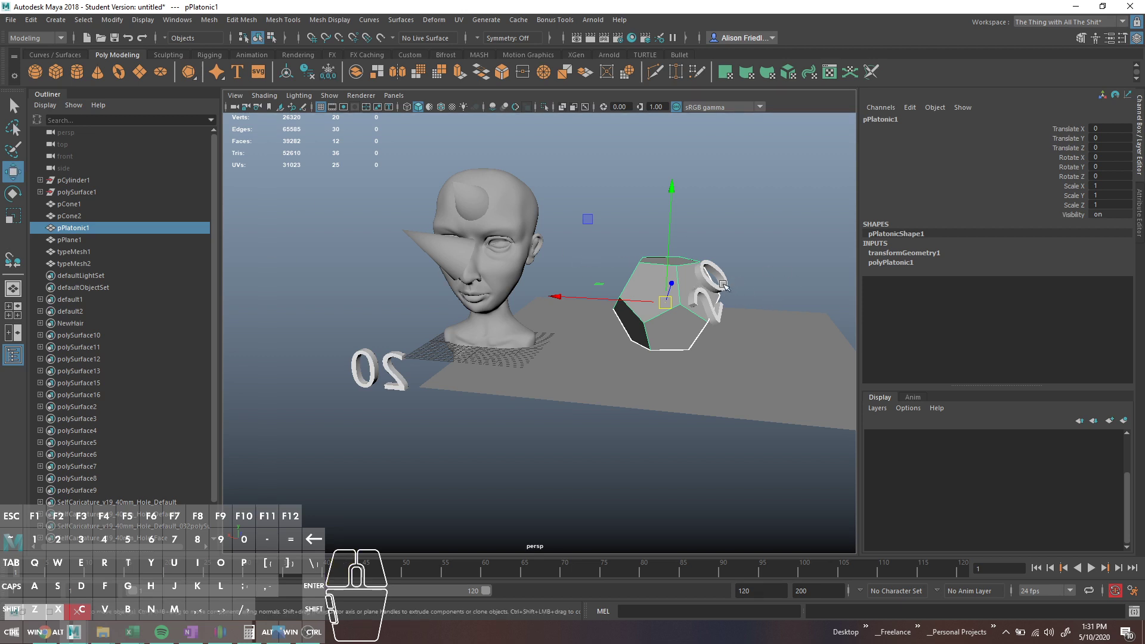
pyautogui.click(723, 285)
pyautogui.press('f')
pyautogui.moveTo(525, 334)
pyautogui.keyDown('alt'); pyautogui.mouseDown()
pyautogui.moveTo(561, 337)
pyautogui.moveTo(513, 345)
pyautogui.mouseUp(); pyautogui.keyUp('alt')
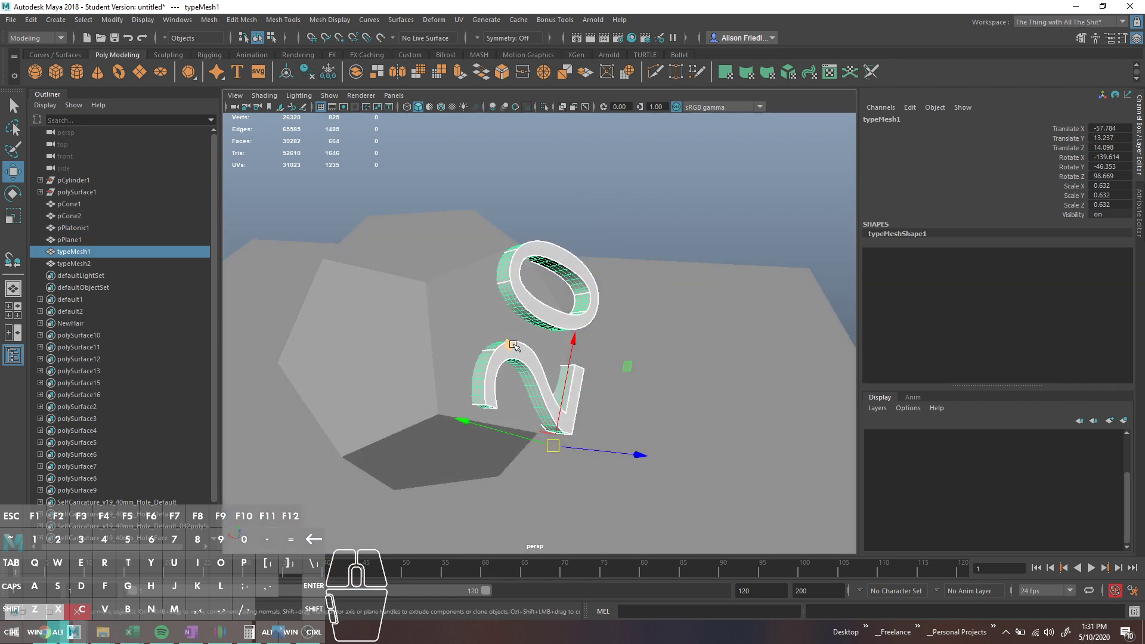
pyautogui.doubleClick(14, 173)
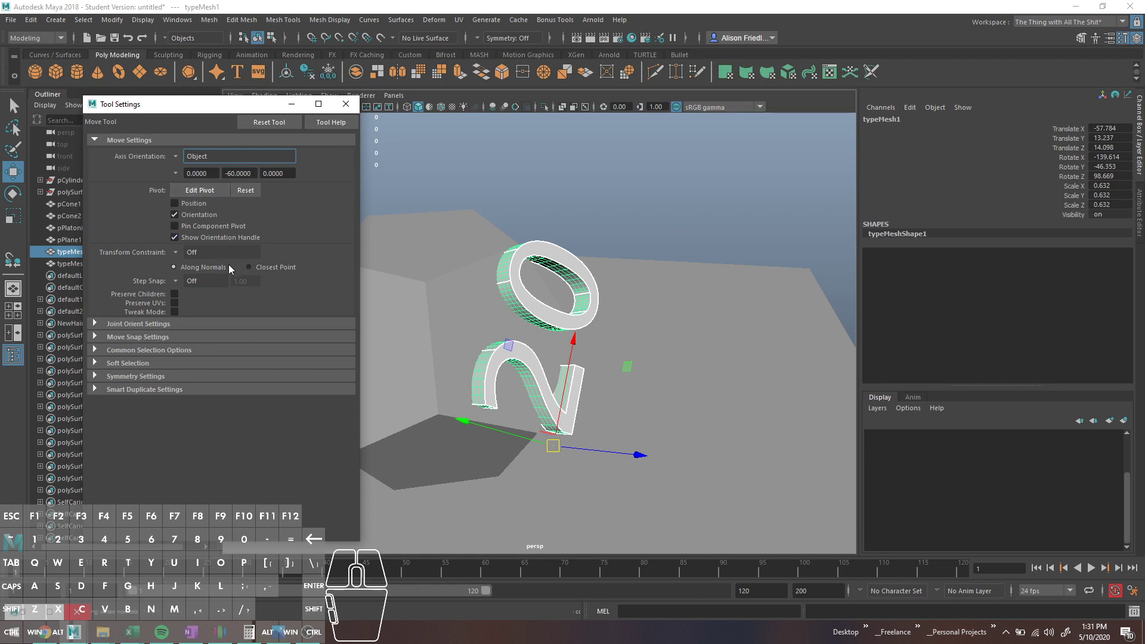
pyautogui.click(154, 338)
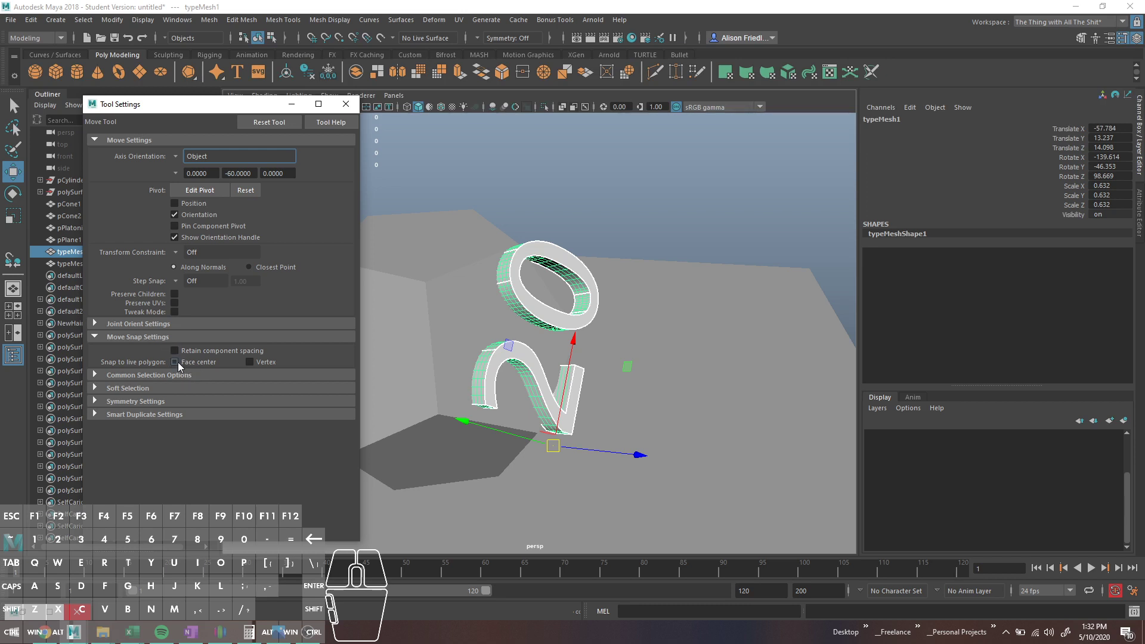
pyautogui.click(188, 366)
# Make the dodecahedron the live surface and reselect the "20" text on its face.
pyautogui.click(500, 282)
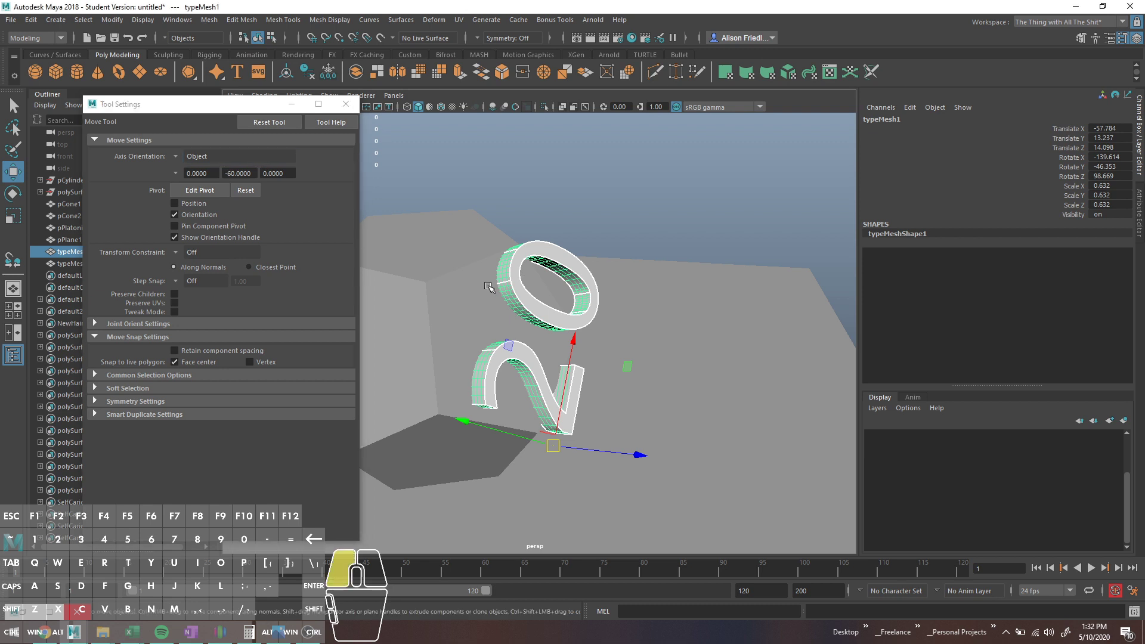
pyautogui.click(381, 38)
pyautogui.click(535, 309)
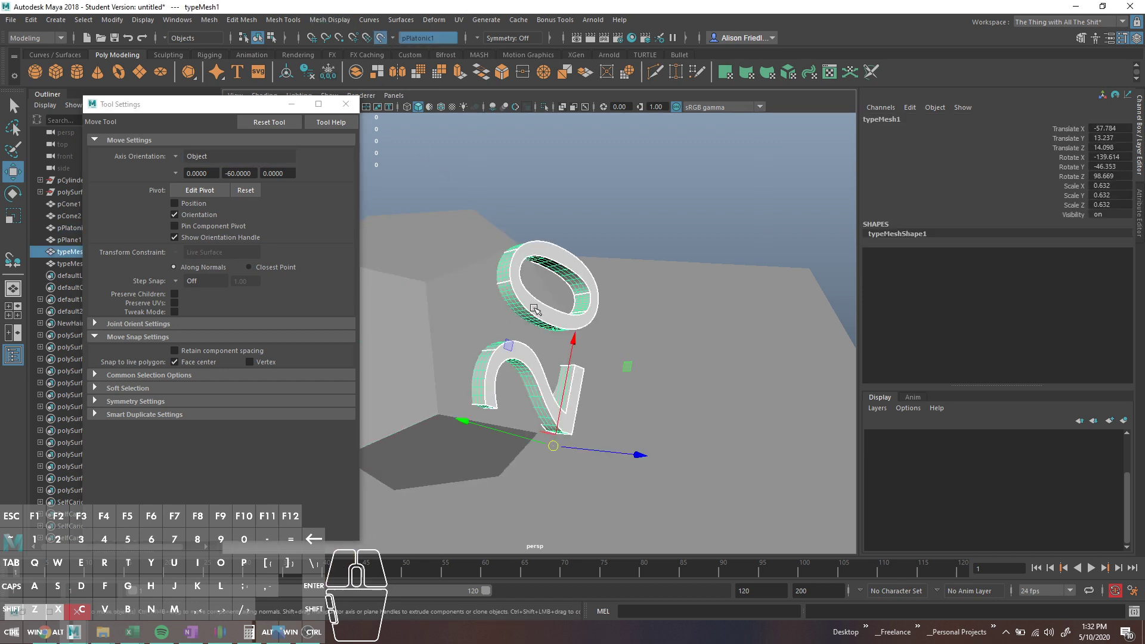
# Center the pivot of the "20" text and snap the text to the center of the dodecahedron face.
pyautogui.click(112, 19)
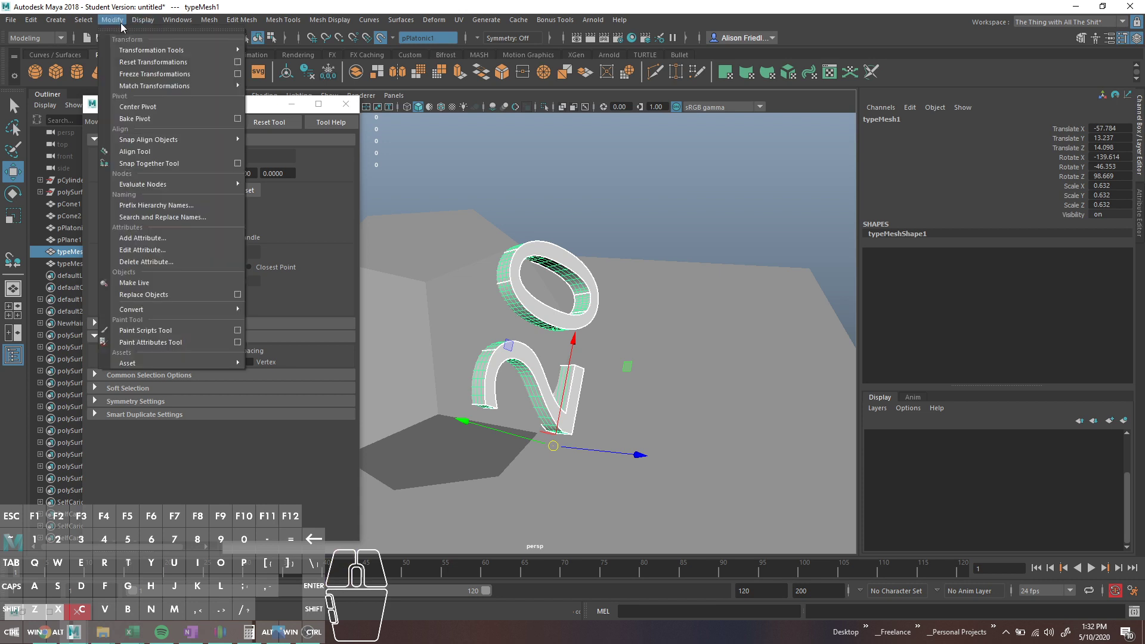
pyautogui.click(158, 112)
pyautogui.moveTo(540, 330); pyautogui.dragTo(442, 307)
# Scale the centered "20" text uniformly to about 0.451 so it fits within the dodecahedron face.
pyautogui.press('r')
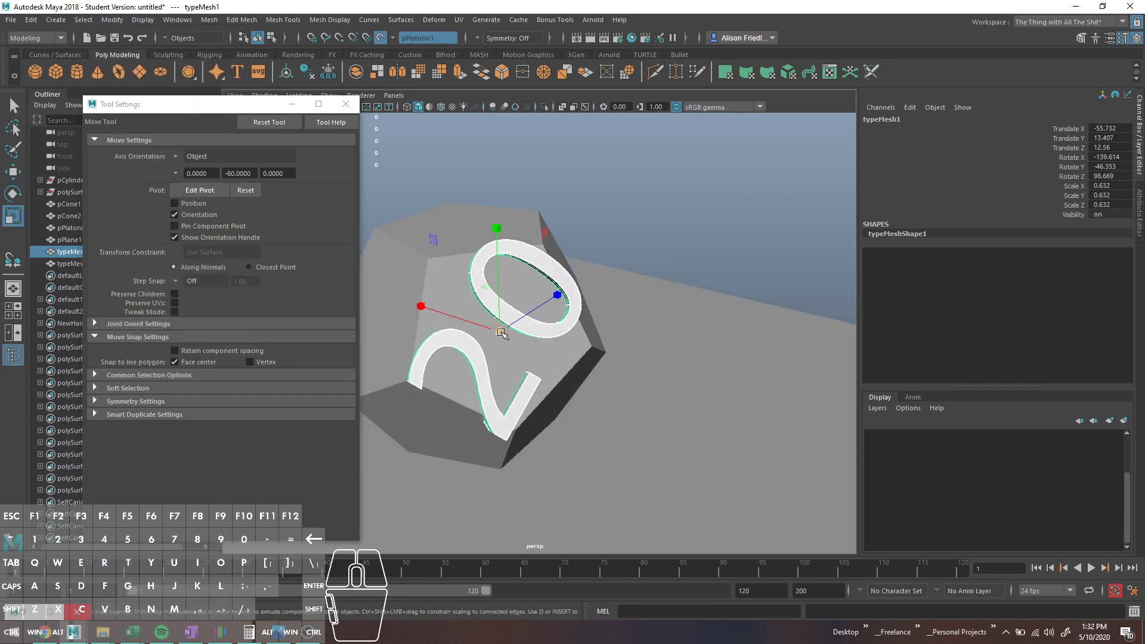
pyautogui.moveTo(501, 332); pyautogui.dragTo(456, 327)
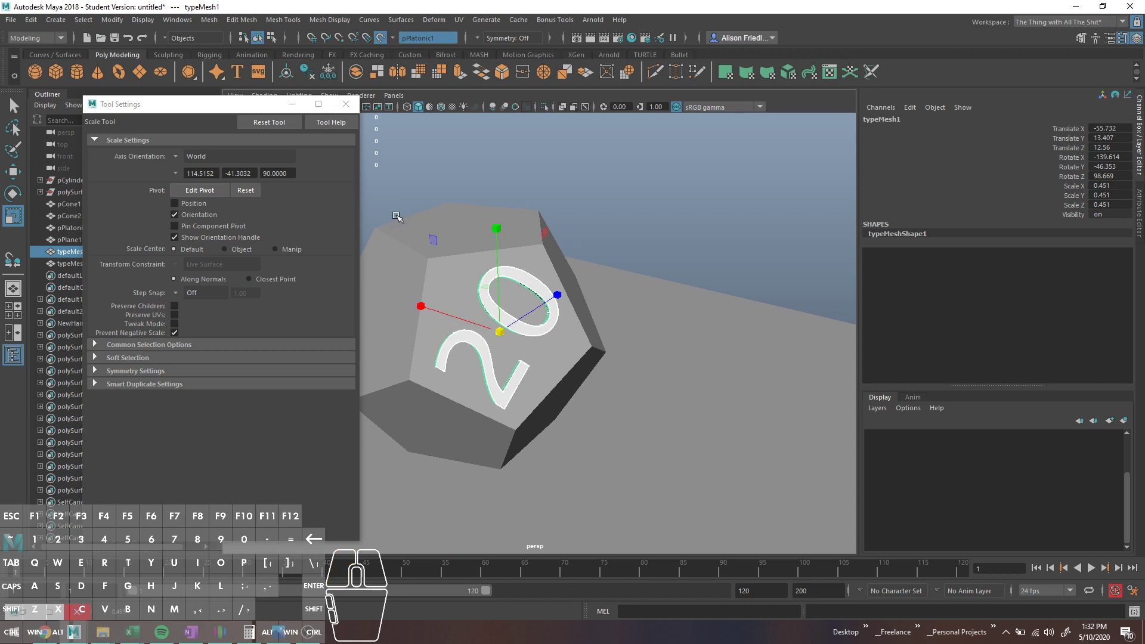
pyautogui.keyDown('alt'); pyautogui.moveTo(398, 291); pyautogui.dragTo(698, 293, button='middle'); pyautogui.keyUp('alt')
pyautogui.keyDown('alt'); pyautogui.scroll(-3, 698, 294); pyautogui.keyUp('alt')
pyautogui.keyDown('alt'); pyautogui.scroll(-4, 698, 294); pyautogui.keyUp('alt')
pyautogui.keyDown('alt'); pyautogui.moveTo(588, 322); pyautogui.dragTo(709, 321, button='middle'); pyautogui.keyUp('alt')
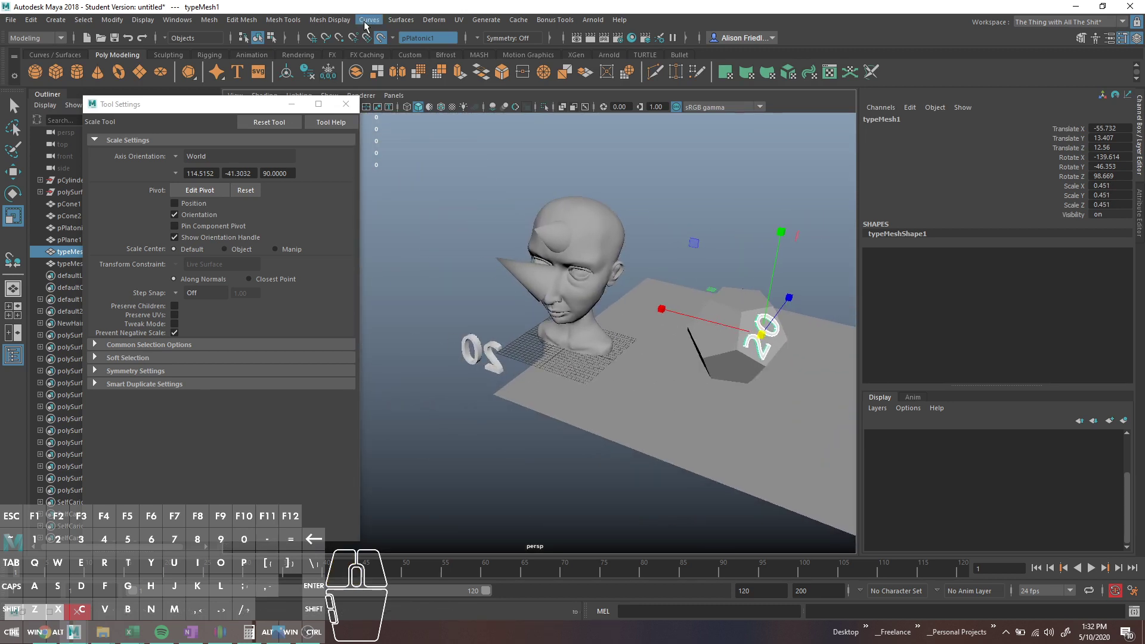
# Turn off the live surface and attach the second "20" text to a dodecahedron face with the Snap Together Tool.
pyautogui.click(382, 40)
pyautogui.click(381, 39)
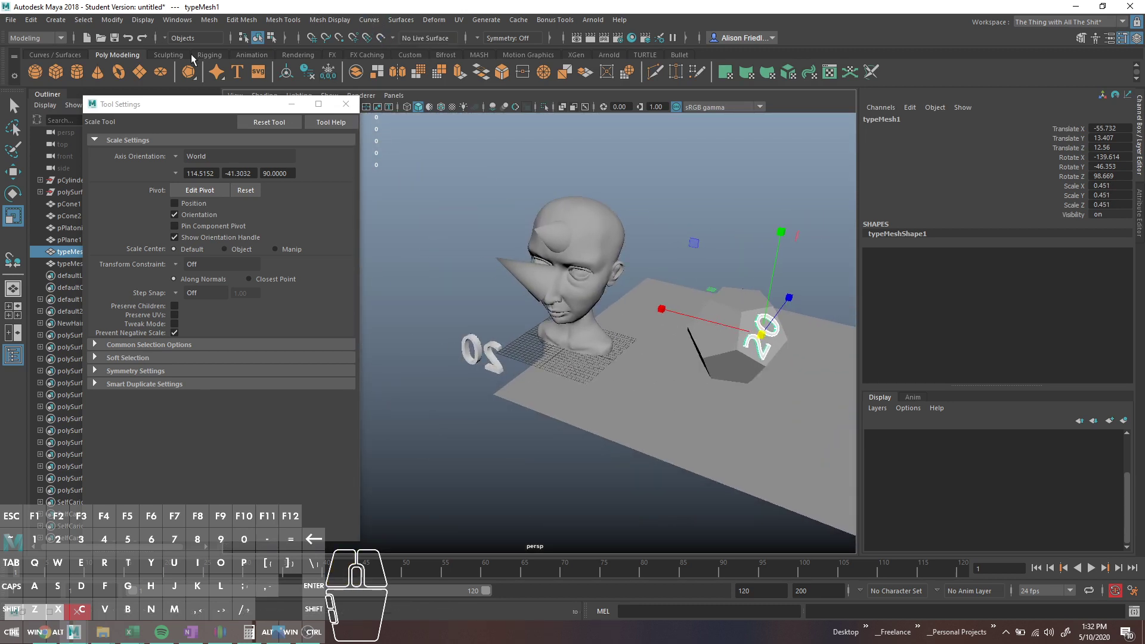
pyautogui.click(114, 20)
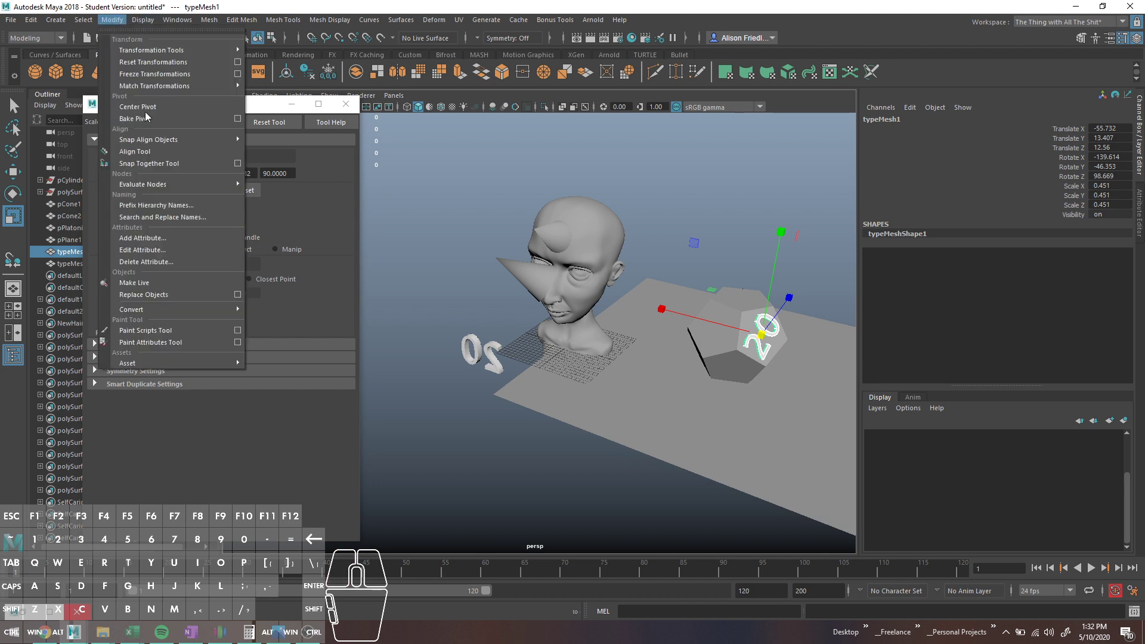
pyautogui.click(195, 163)
pyautogui.click(465, 356)
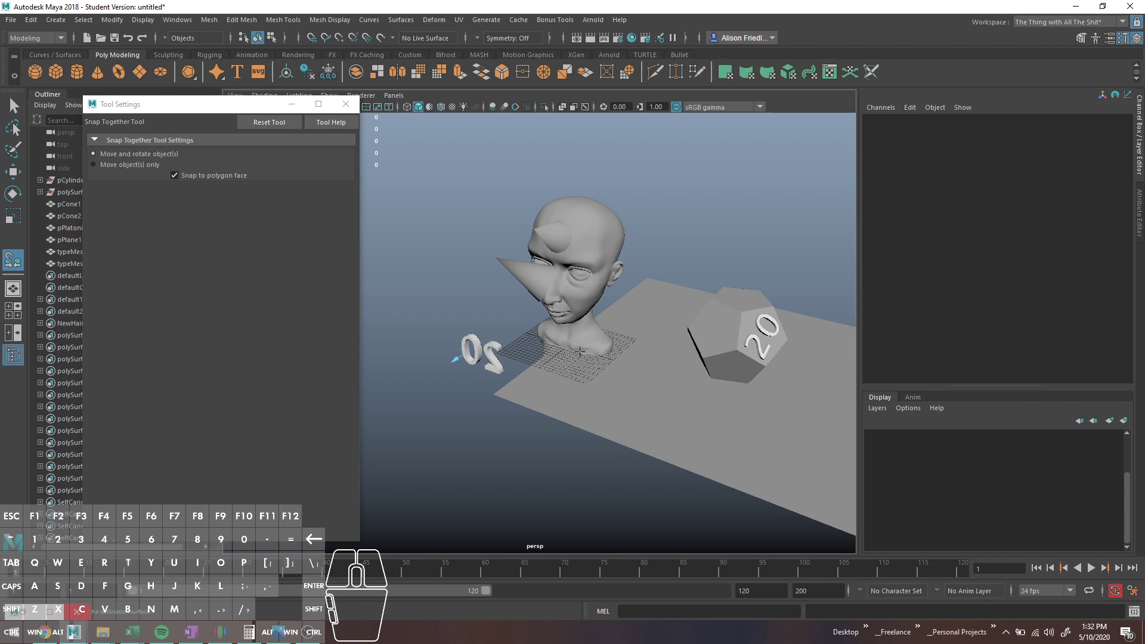
pyautogui.click(714, 330)
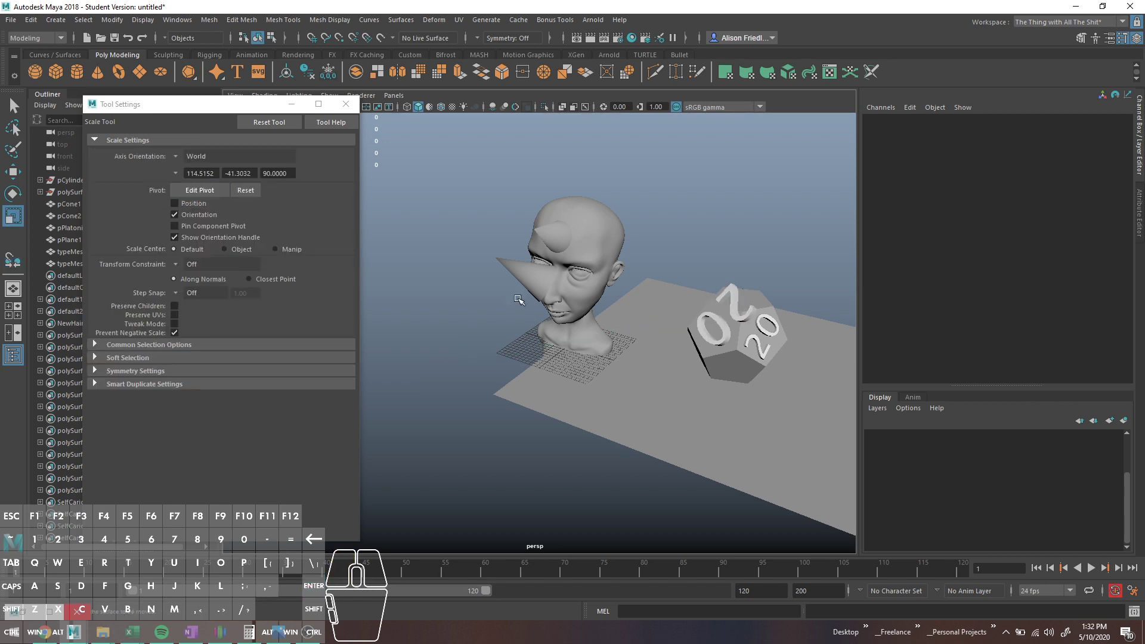
# Try to move the second "20" text freely across the dodecahedron without a live surface, and undo the move.
pyautogui.press('w')
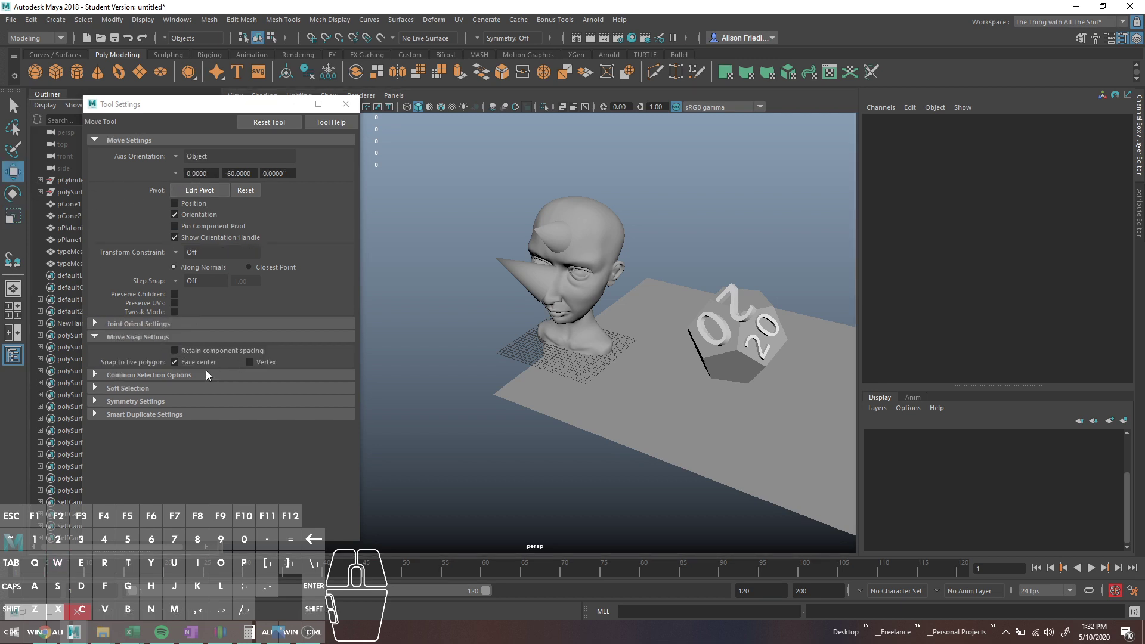
pyautogui.scroll(5, 780, 362)
pyautogui.keyDown('alt'); pyautogui.moveTo(785, 365); pyautogui.dragTo(486, 350, button='middle'); pyautogui.keyUp('alt')
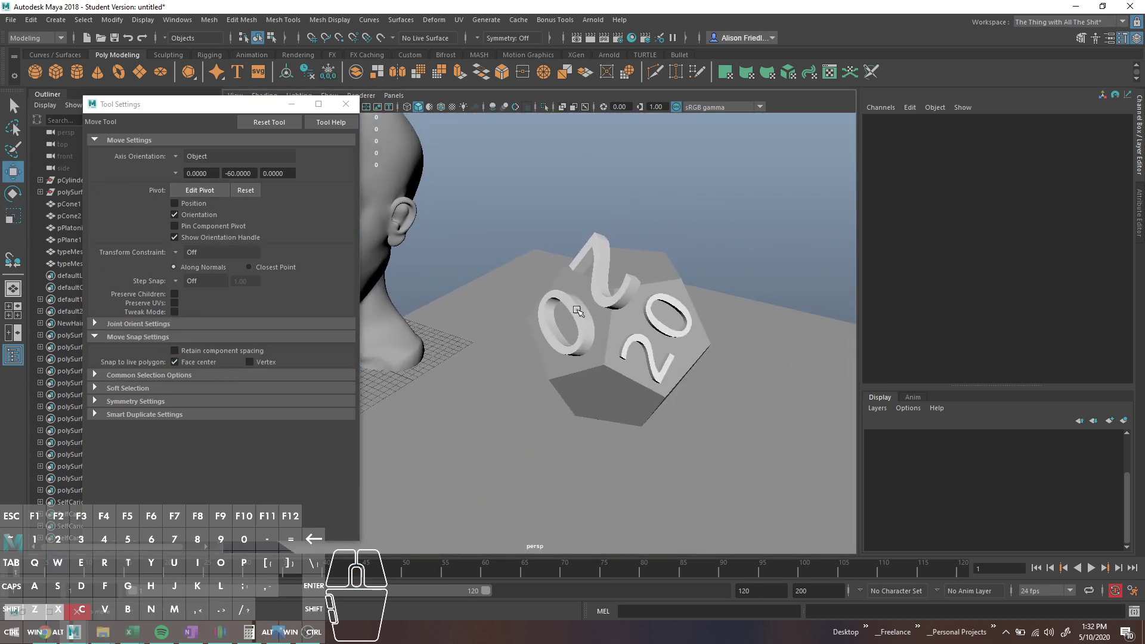
pyautogui.click(577, 310)
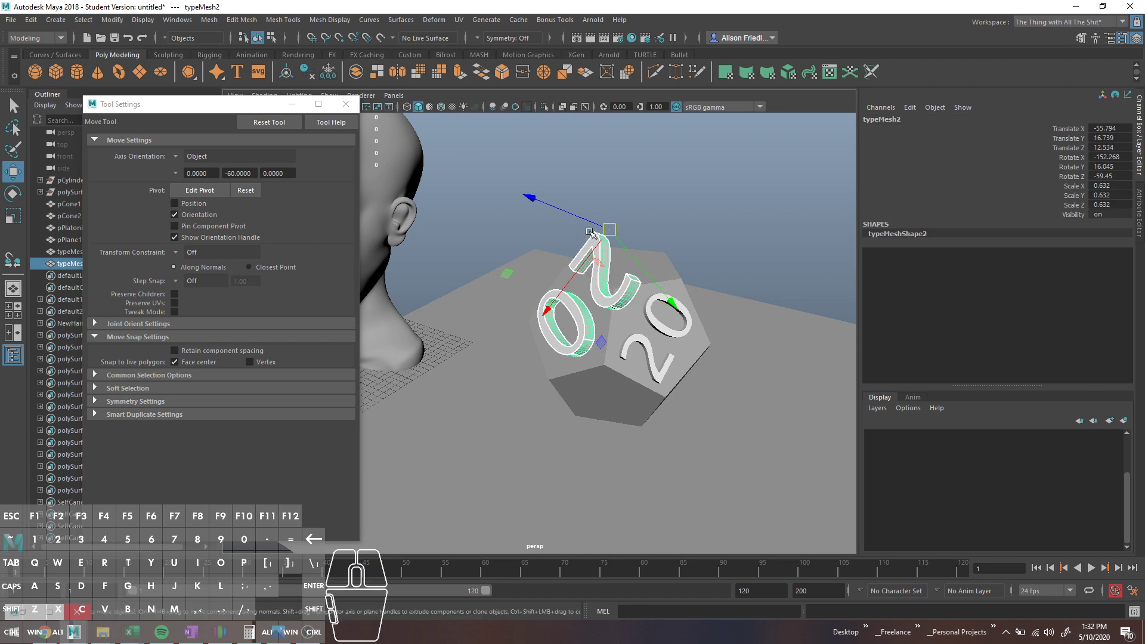
pyautogui.moveTo(614, 234); pyautogui.dragTo(581, 293)
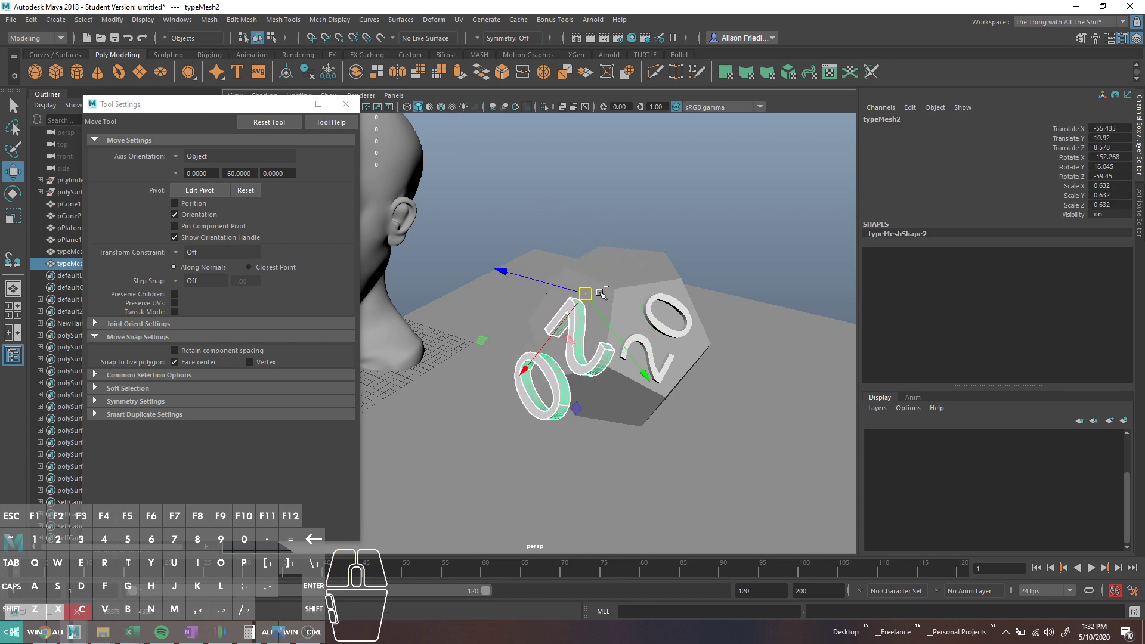
pyautogui.hotkey('ctrl', 'z')
# Make the dodecahedron the live surface again and move the second "20" text along it, snapping to face centers.
pyautogui.press('q')
pyautogui.click(663, 272)
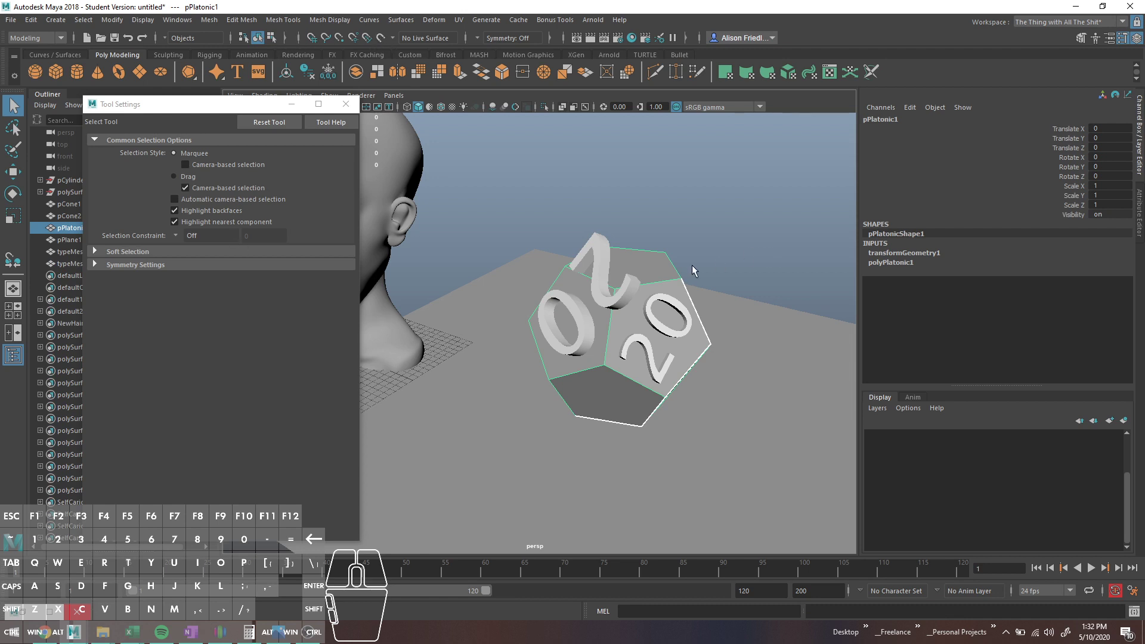
pyautogui.press('w')
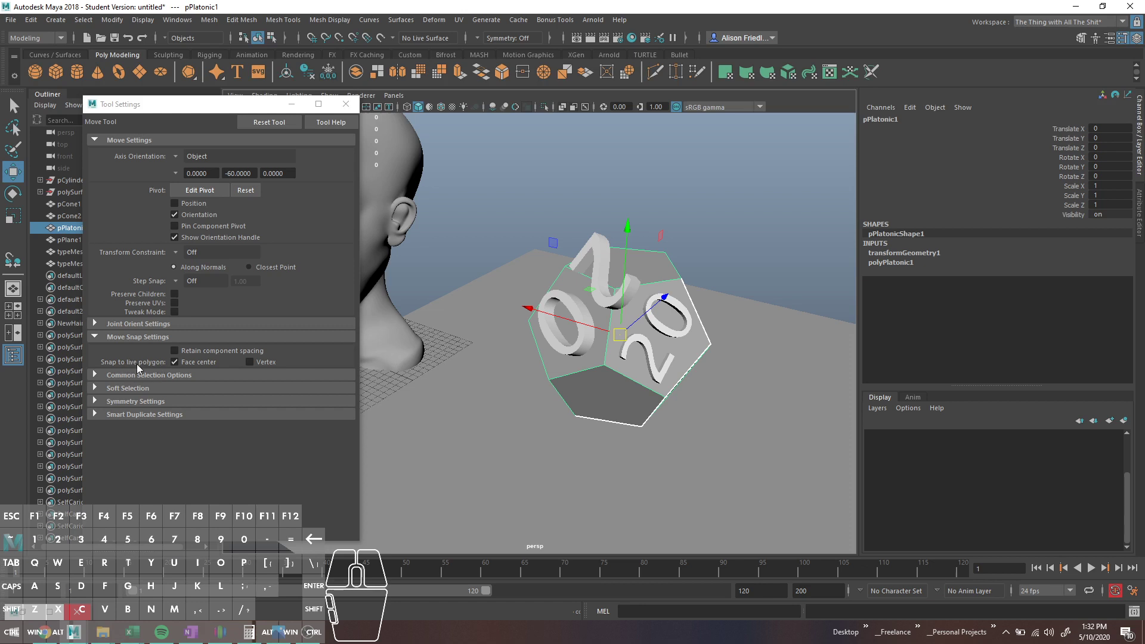
pyautogui.click(381, 38)
pyautogui.click(627, 294)
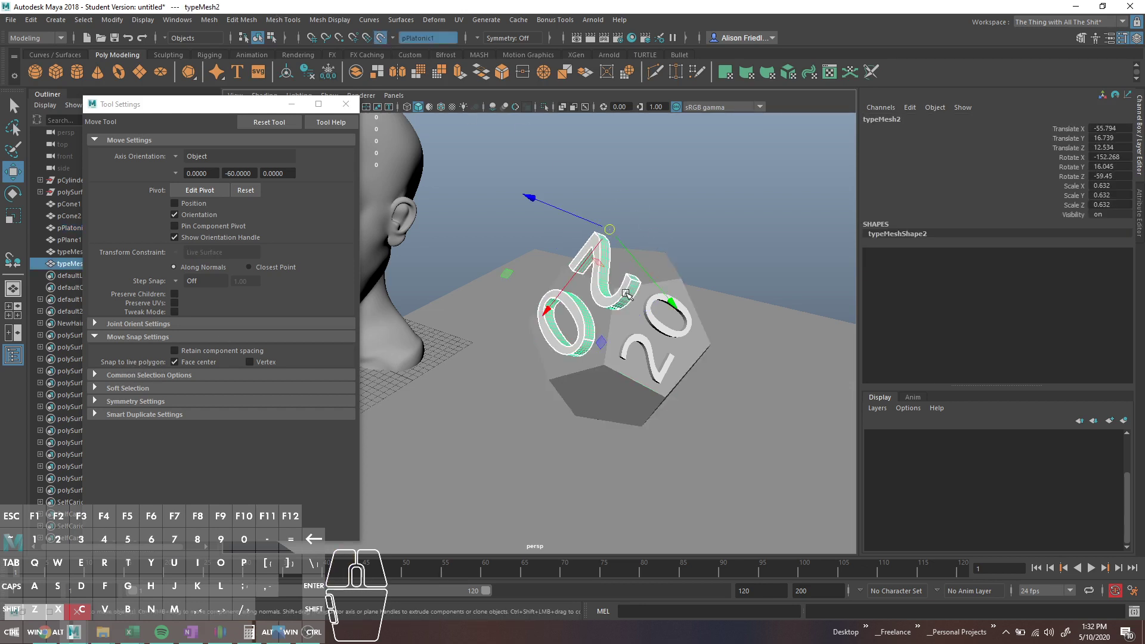
pyautogui.moveTo(615, 227); pyautogui.dragTo(638, 316)
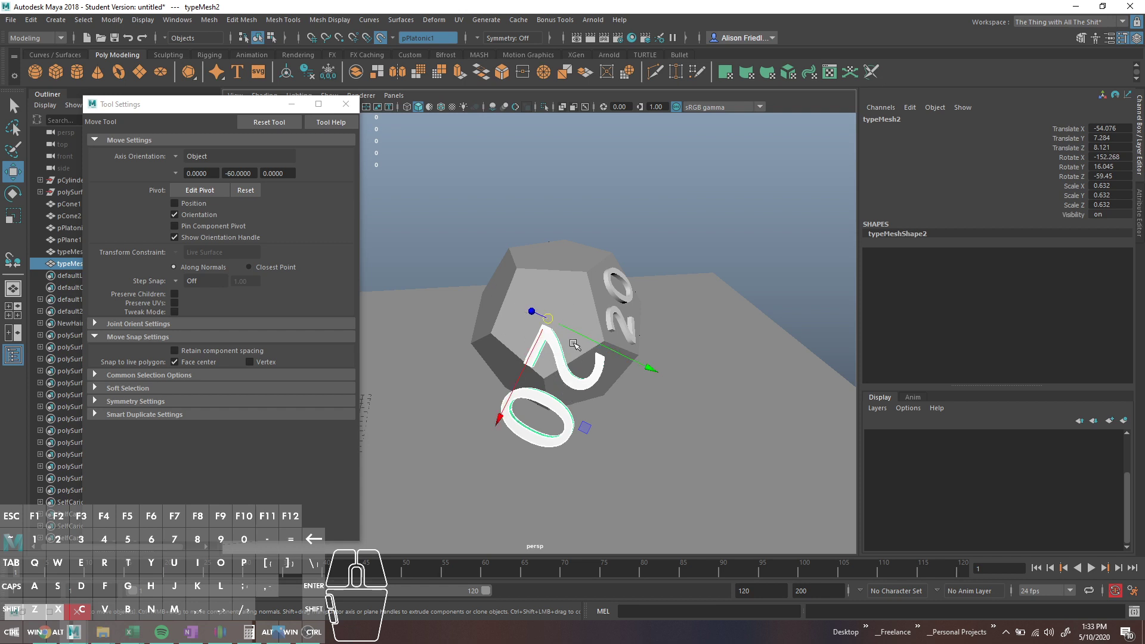
# Center the pivot of the second "20" text and snap the text to the center of the face beside the first one.
pyautogui.click(112, 20)
pyautogui.click(167, 105)
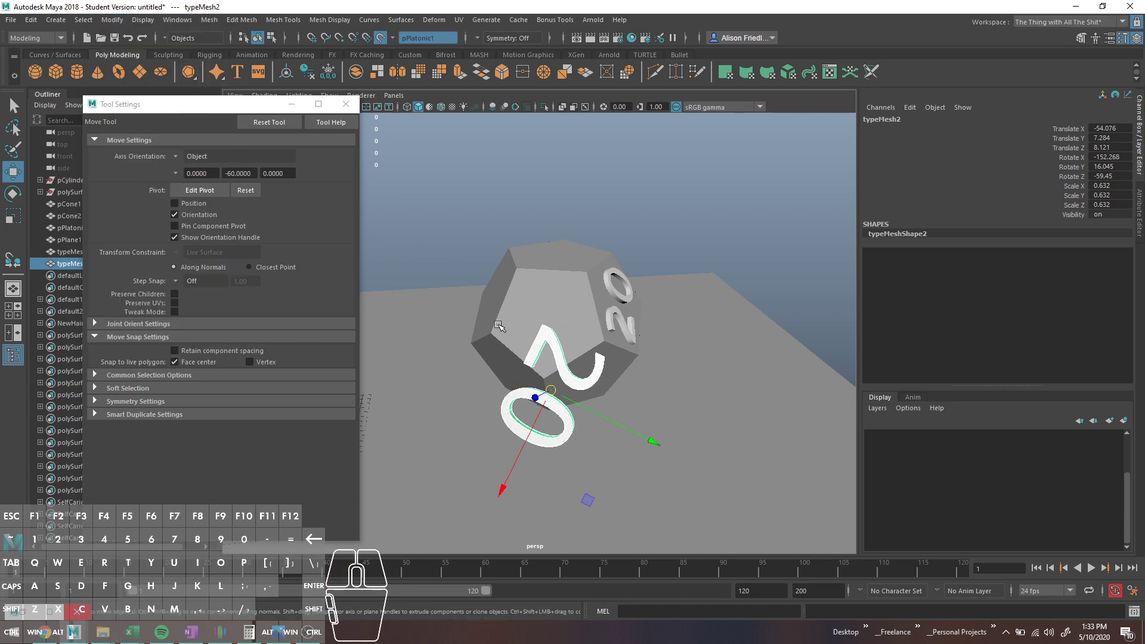
pyautogui.moveTo(546, 392); pyautogui.dragTo(544, 314)
pyautogui.keyDown('alt'); pyautogui.moveTo(548, 320); pyautogui.dragTo(552, 376); pyautogui.keyUp('alt')
pyautogui.moveTo(542, 299); pyautogui.dragTo(525, 233)
# Scale the second "20" text uniformly to about 0.409 and rotate it upright within its dodecahedron face.
pyautogui.press('r')
pyautogui.moveTo(565, 330); pyautogui.dragTo(532, 330)
pyautogui.press('e')
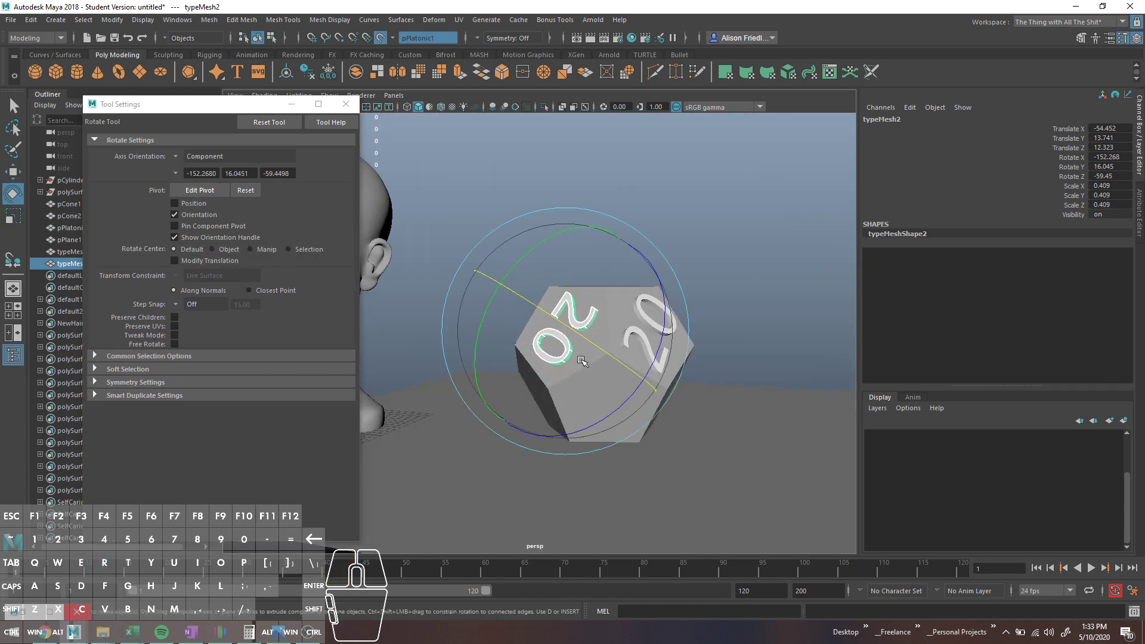
pyautogui.moveTo(659, 366); pyautogui.dragTo(520, 195)
pyautogui.keyDown('alt'); pyautogui.moveTo(703, 358); pyautogui.dragTo(635, 349); pyautogui.keyUp('alt')
# Select the first "20" text and rotate it in the plane of its dodecahedron face until it reads upright.
pyautogui.press('q')
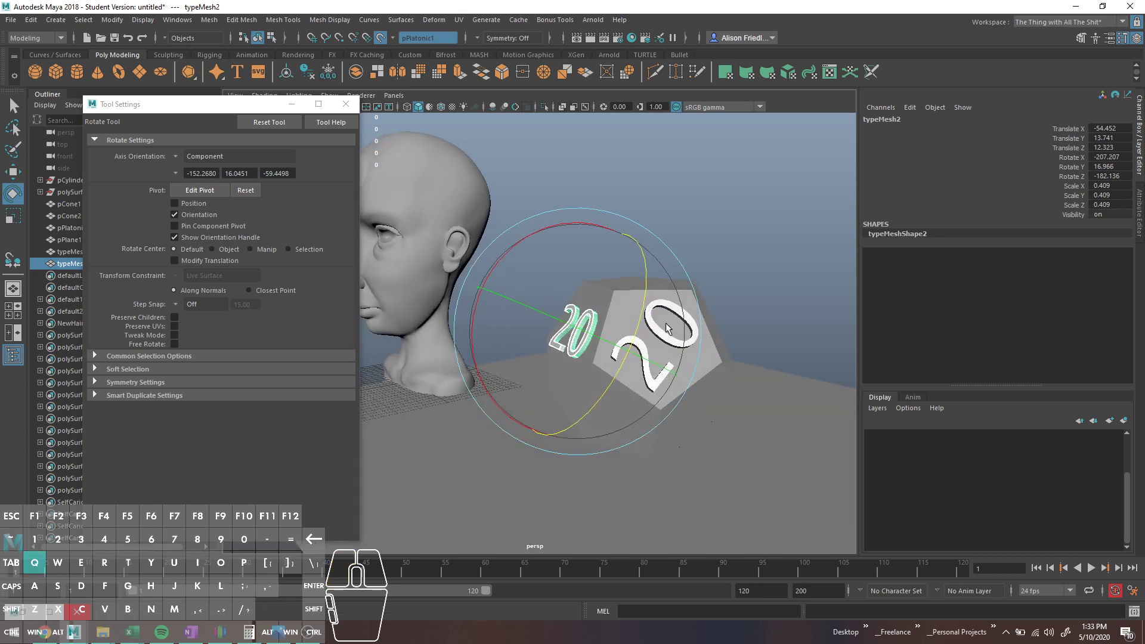
pyautogui.click(652, 323)
pyautogui.press('e')
pyautogui.press('e')
pyautogui.moveTo(596, 236); pyautogui.dragTo(659, 298)
pyautogui.press('q')
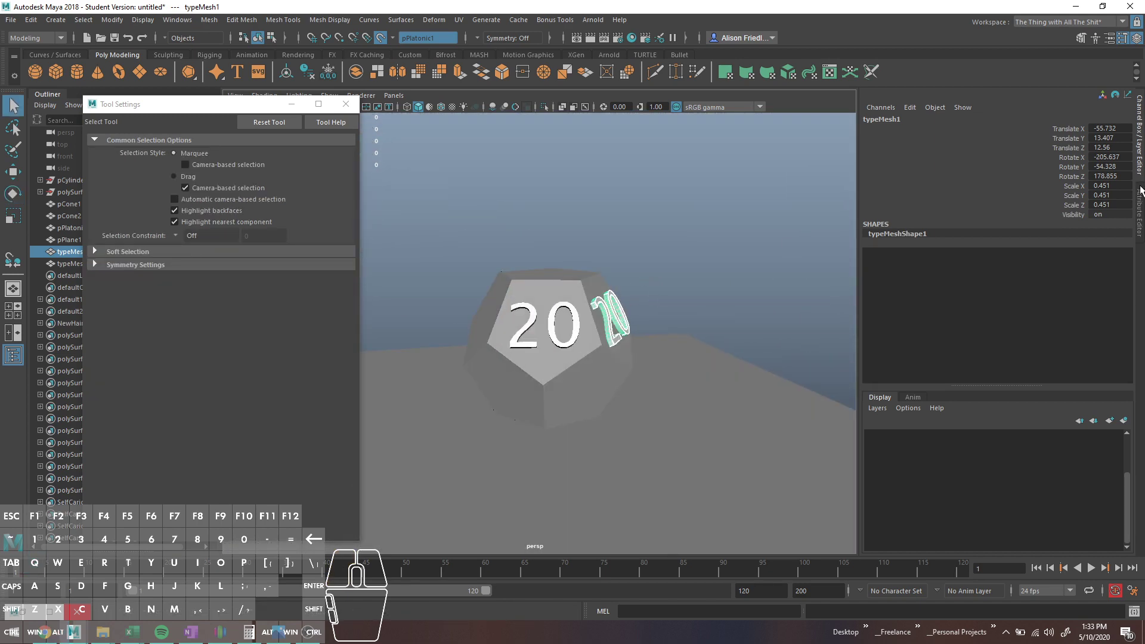